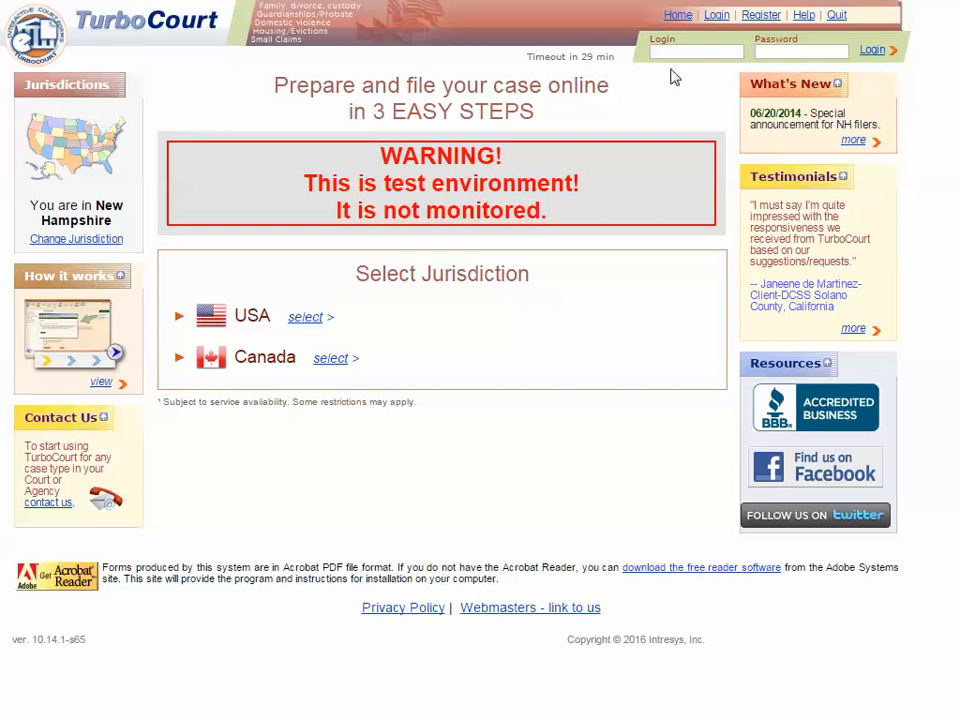
- Enter the account's login name and password and log in to the TurboCourt test site
click(677, 51)
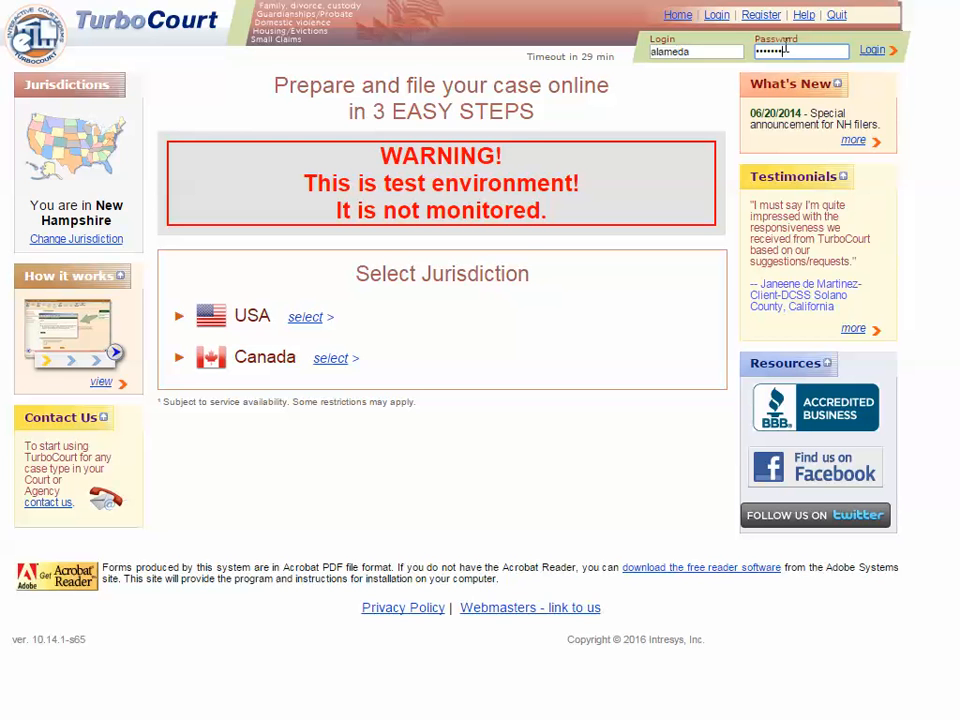
click(872, 54)
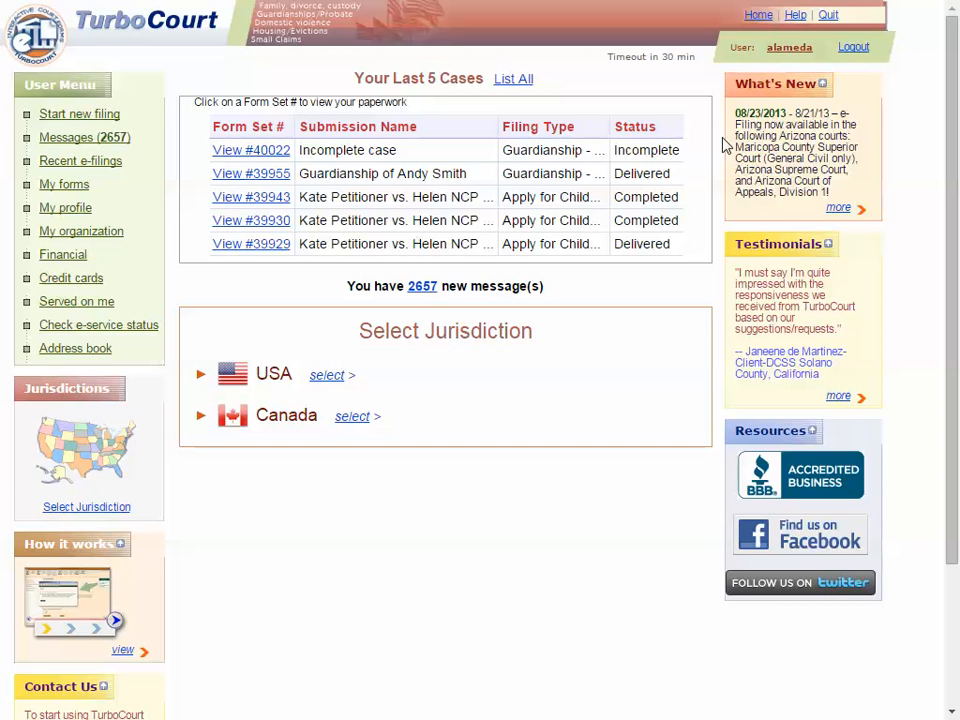
- Choose USA > New Hampshire and start 'Guardianship - File into an Existing Case'
click(329, 377)
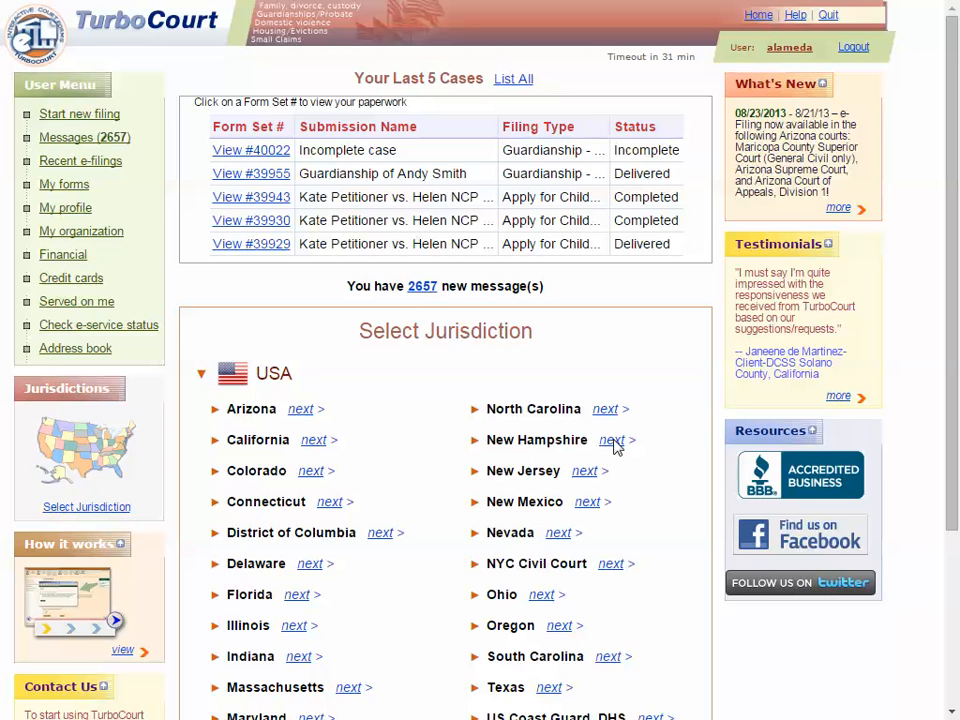
click(612, 441)
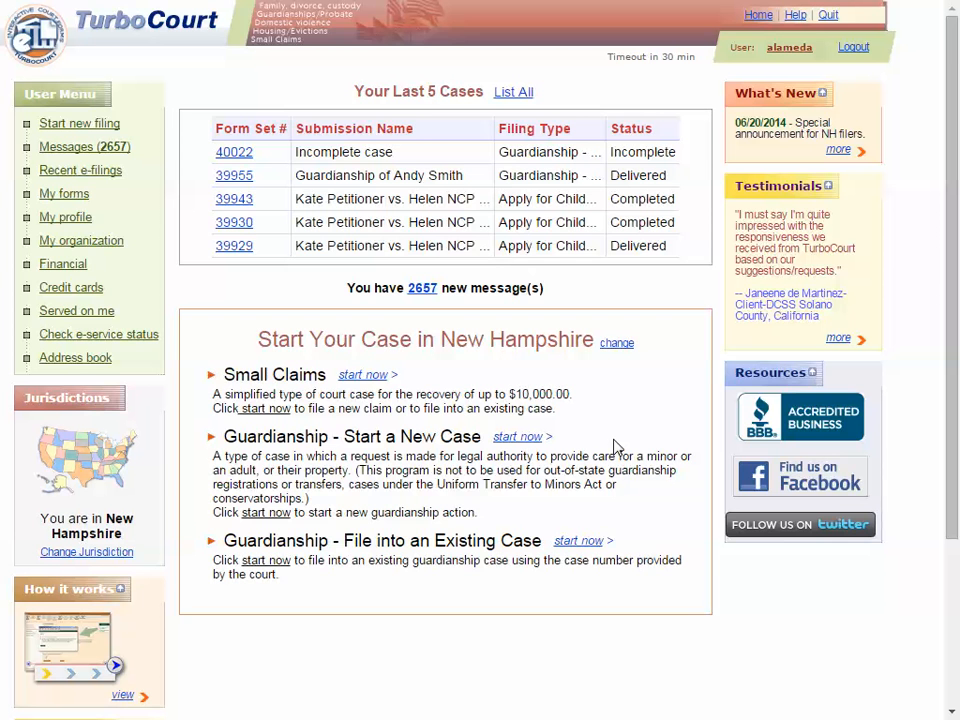
click(578, 546)
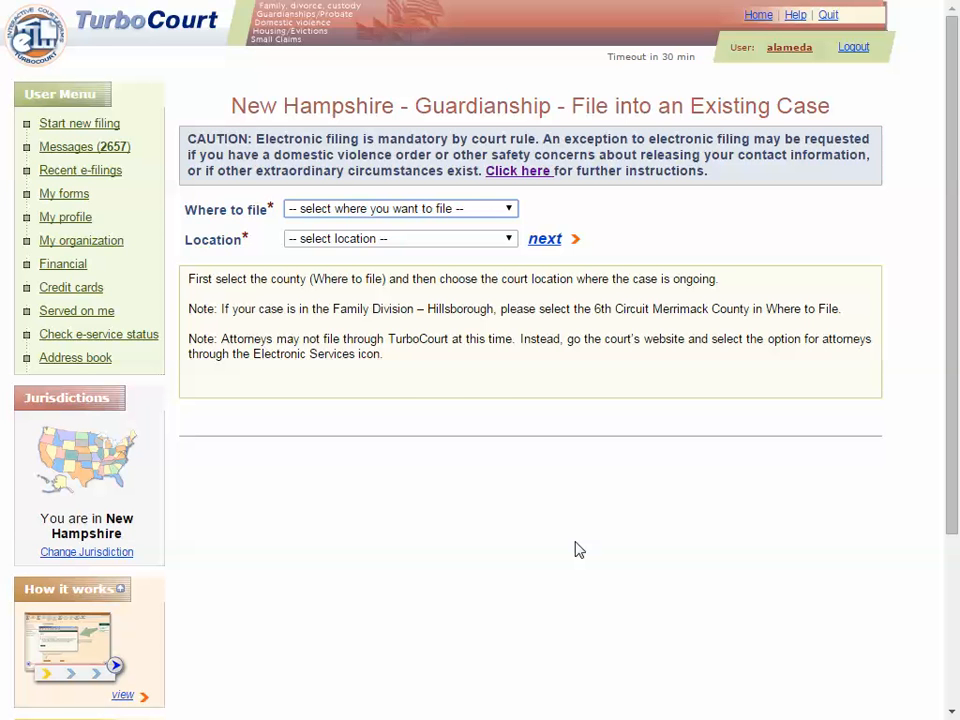
- Select 4th Circuit - Belknap County and Probate Division - Laconia as the court
click(511, 209)
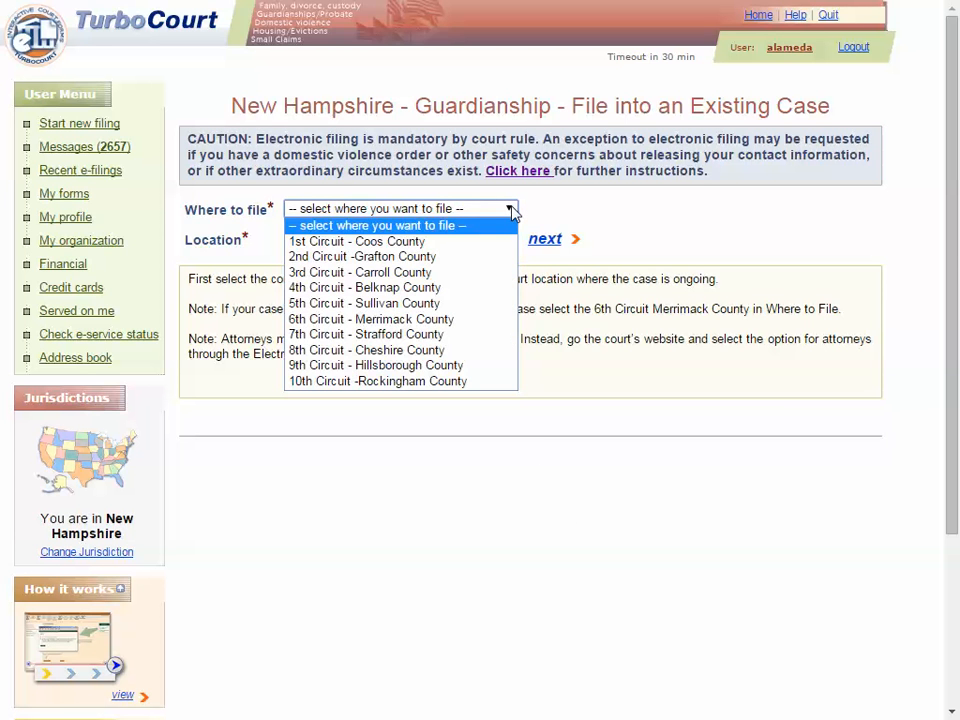
click(409, 289)
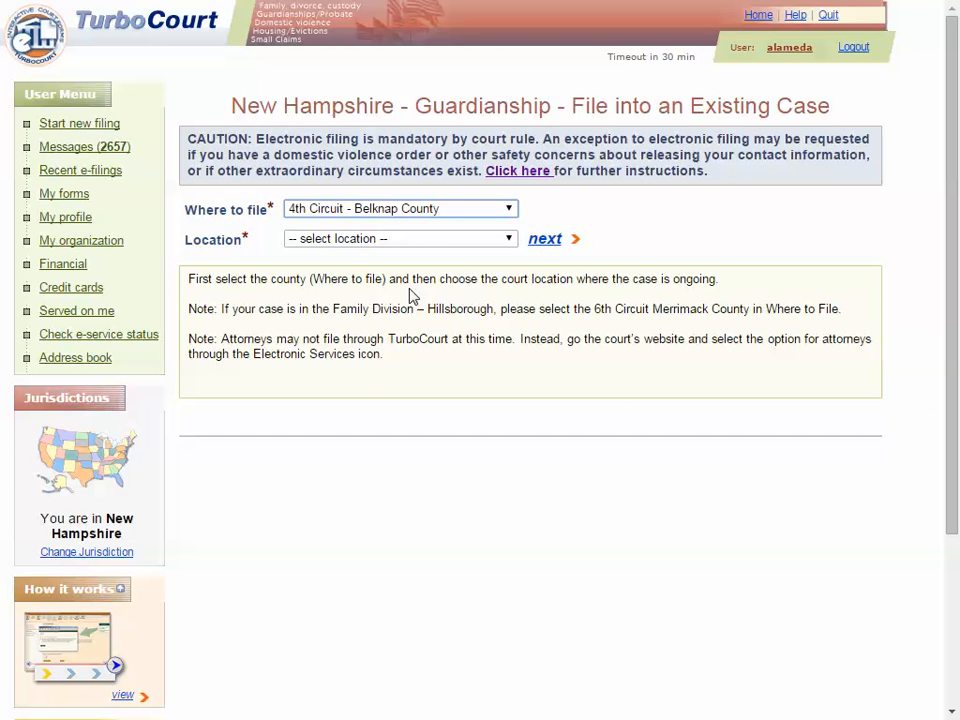
click(511, 246)
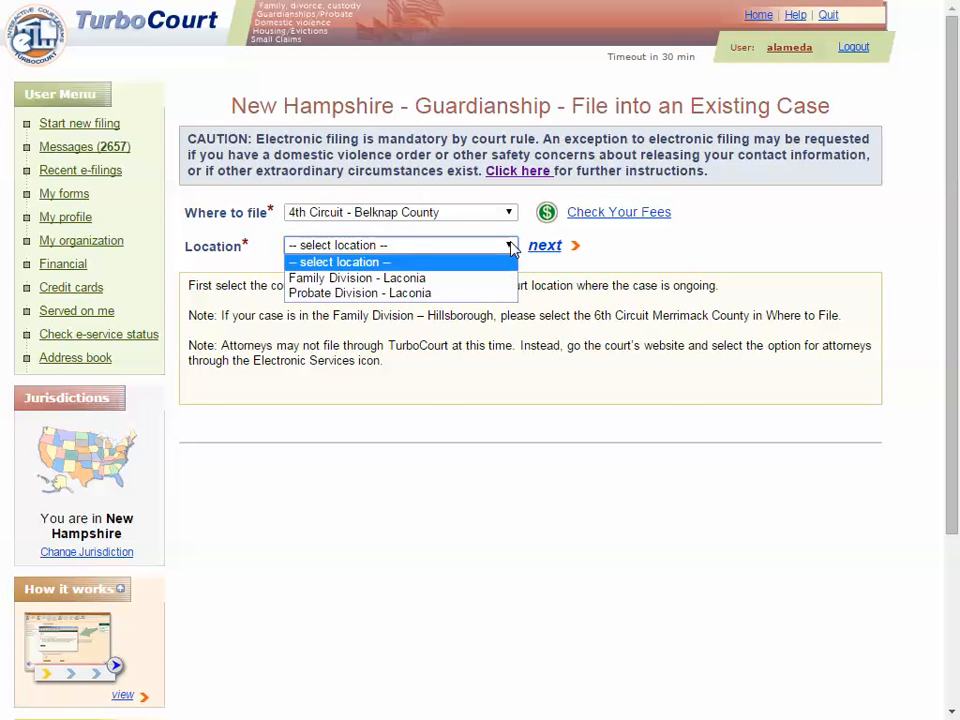
click(370, 294)
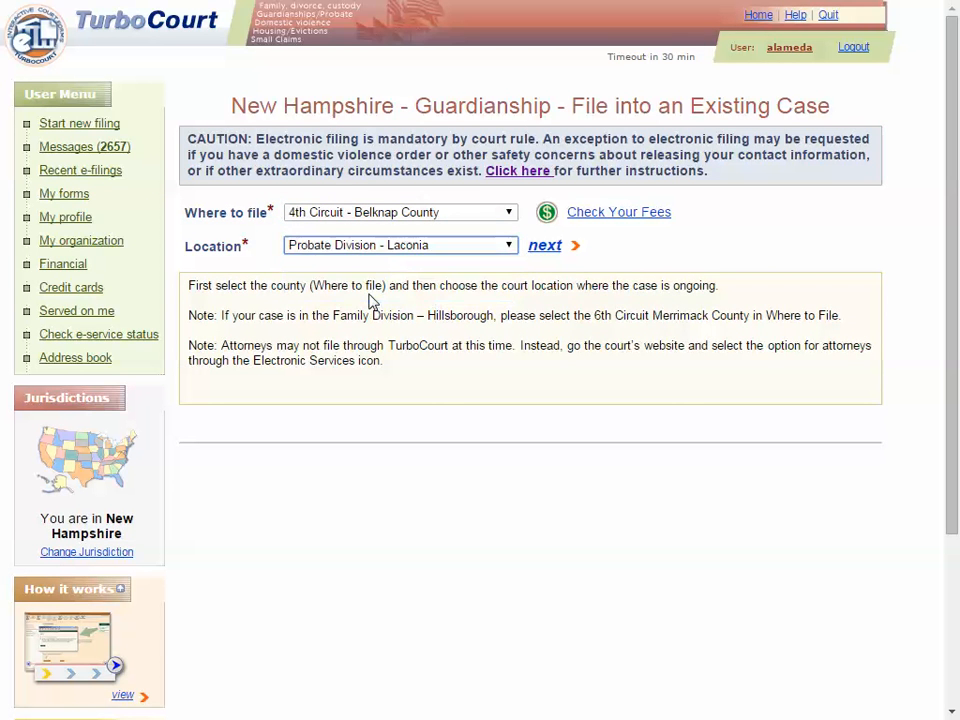
click(541, 247)
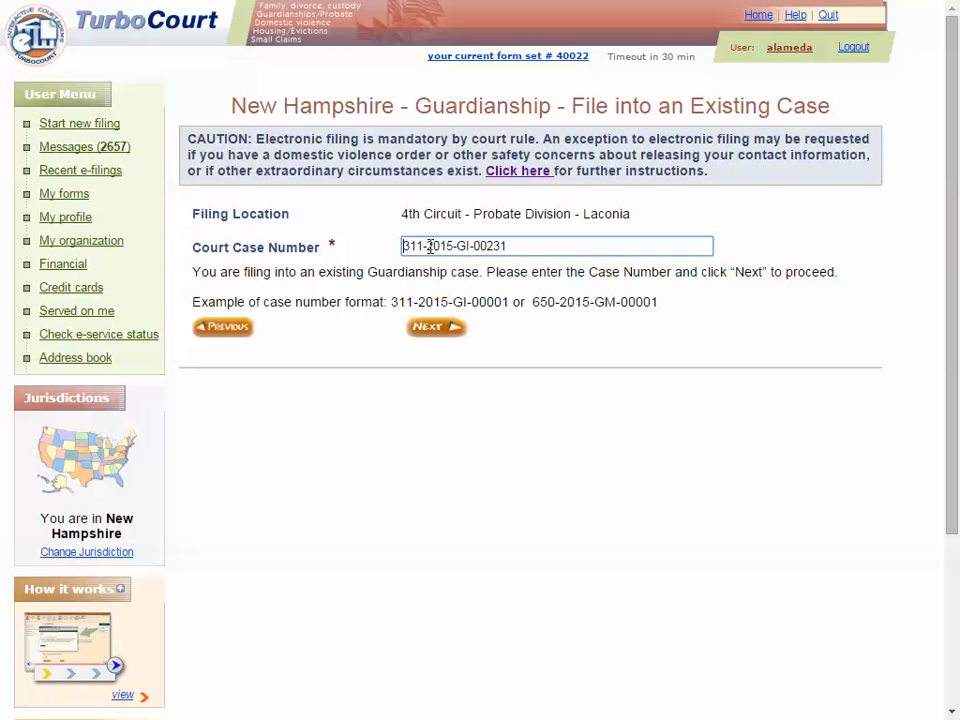
- Search by the entered court case number and open the matching guardianship case
click(432, 331)
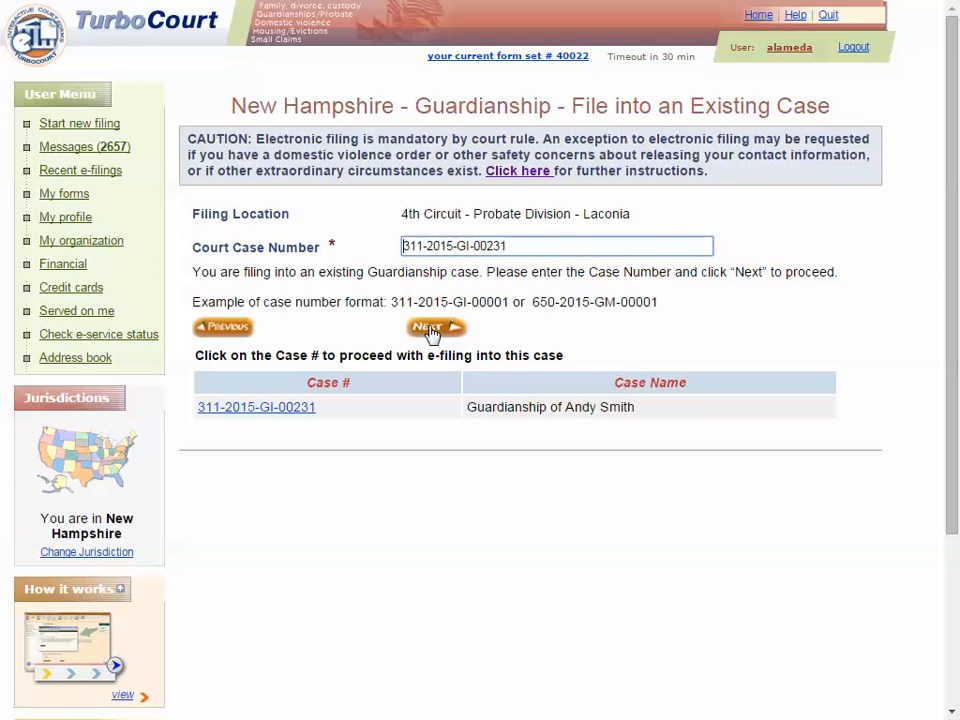
click(275, 408)
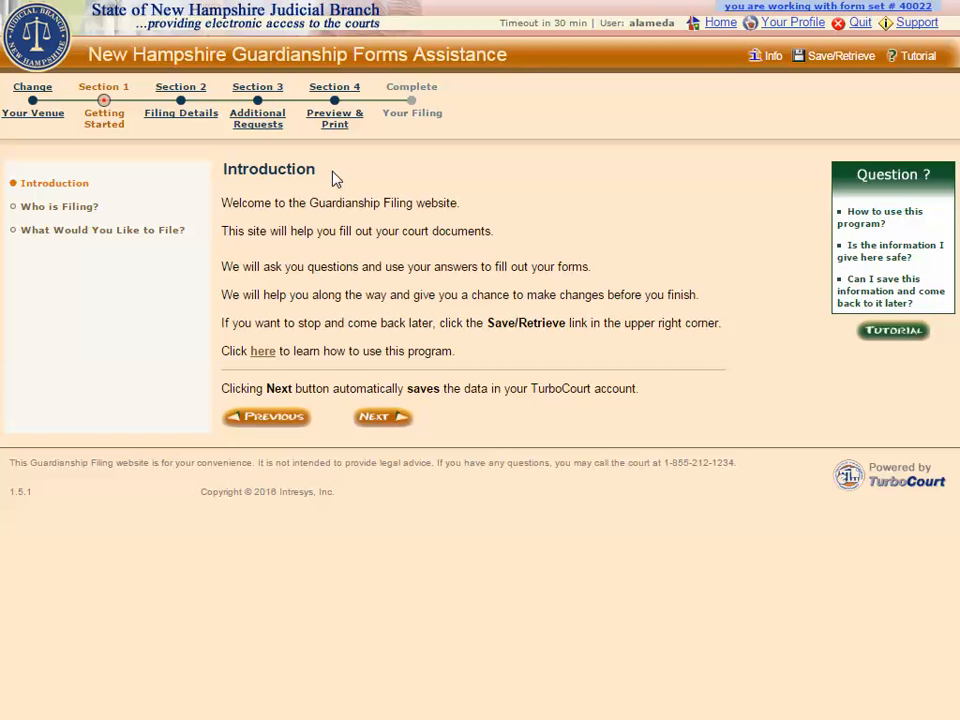
- View and close the site-usage help and 'Is the information safe?' answers, then continue
click(262, 352)
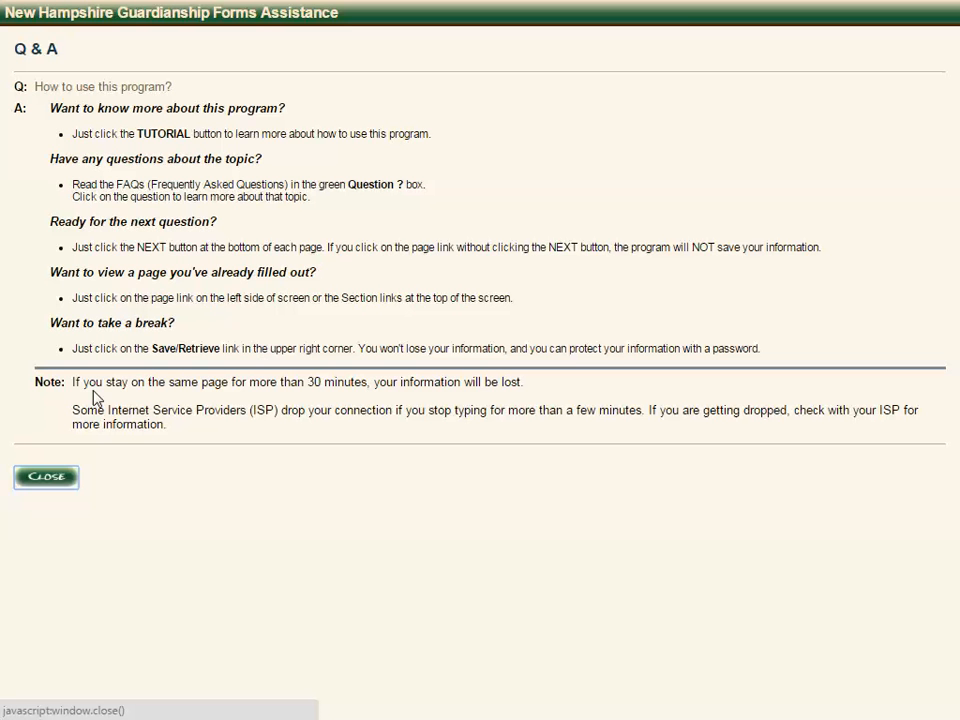
click(60, 479)
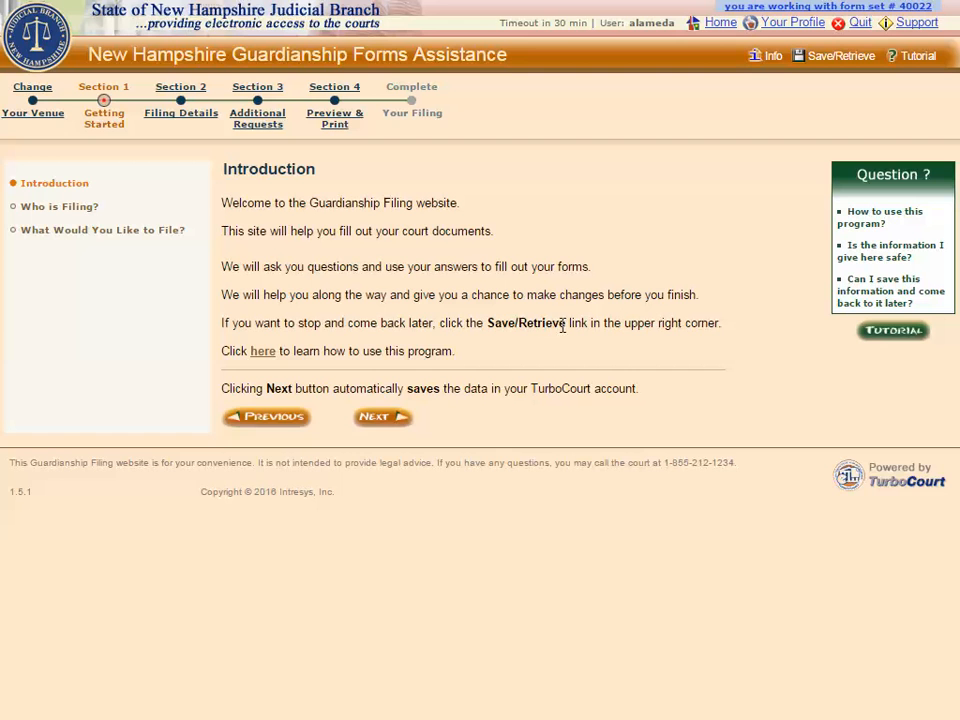
click(868, 258)
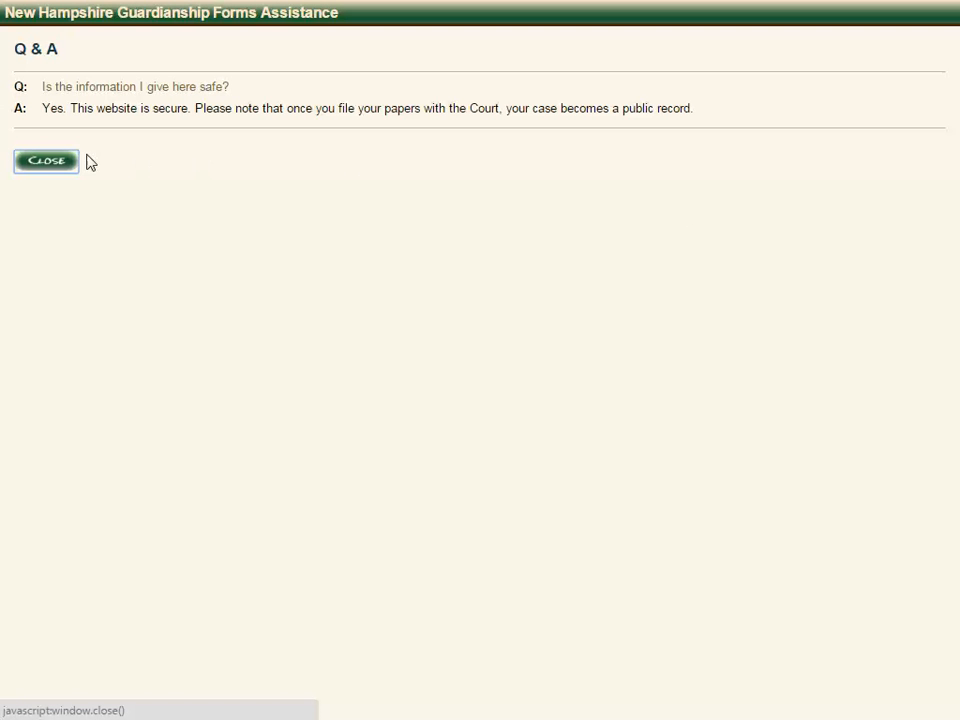
click(46, 161)
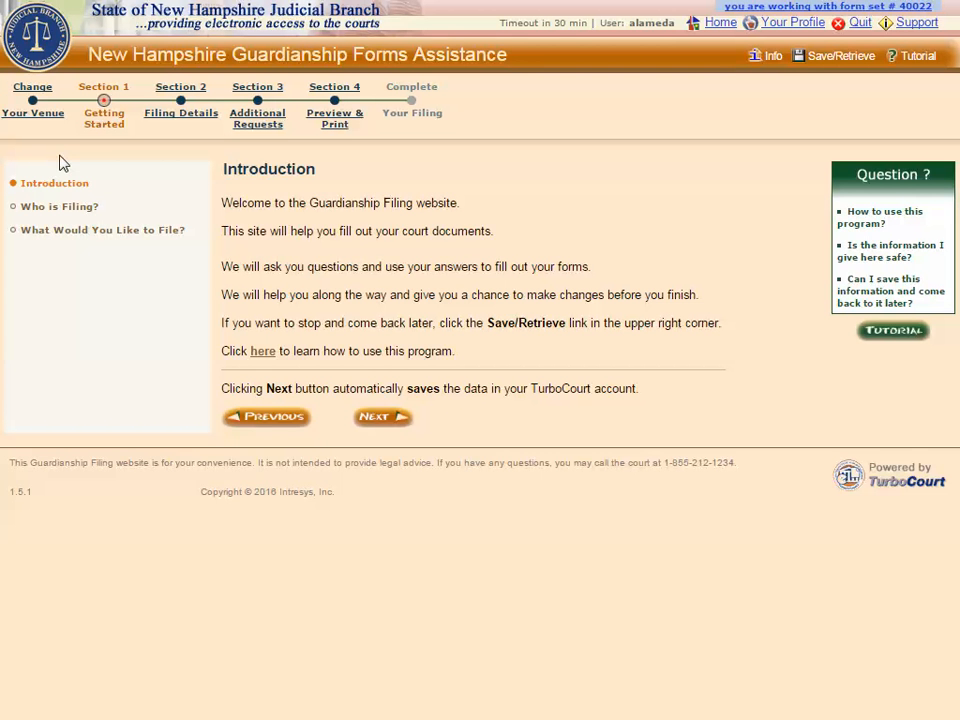
click(379, 420)
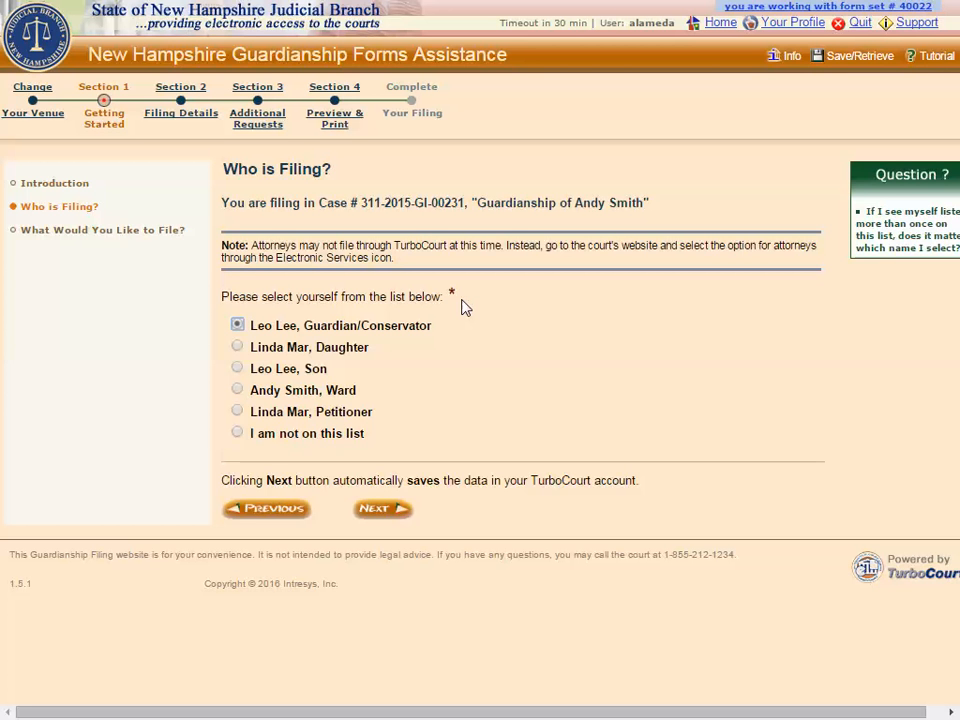
- File as Guardian/Conservator and choose 'Report of the Guardian of an Incapacitated Person'
click(238, 435)
click(237, 326)
click(373, 509)
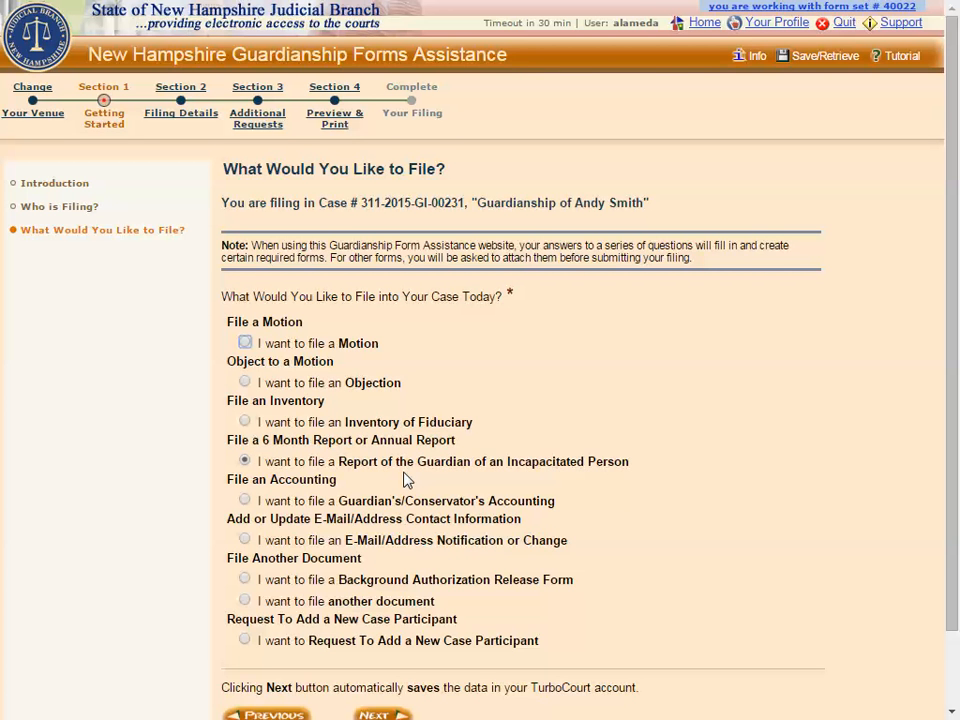
click(381, 714)
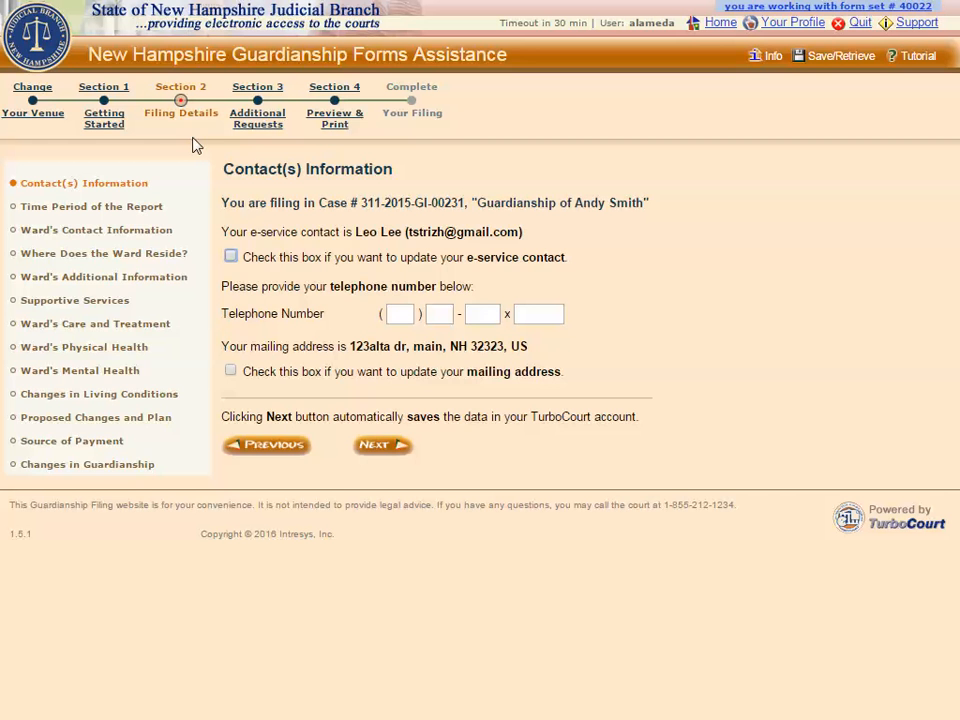
- Leave the e-service contact unchanged on Contact(s) Information and continue
click(231, 257)
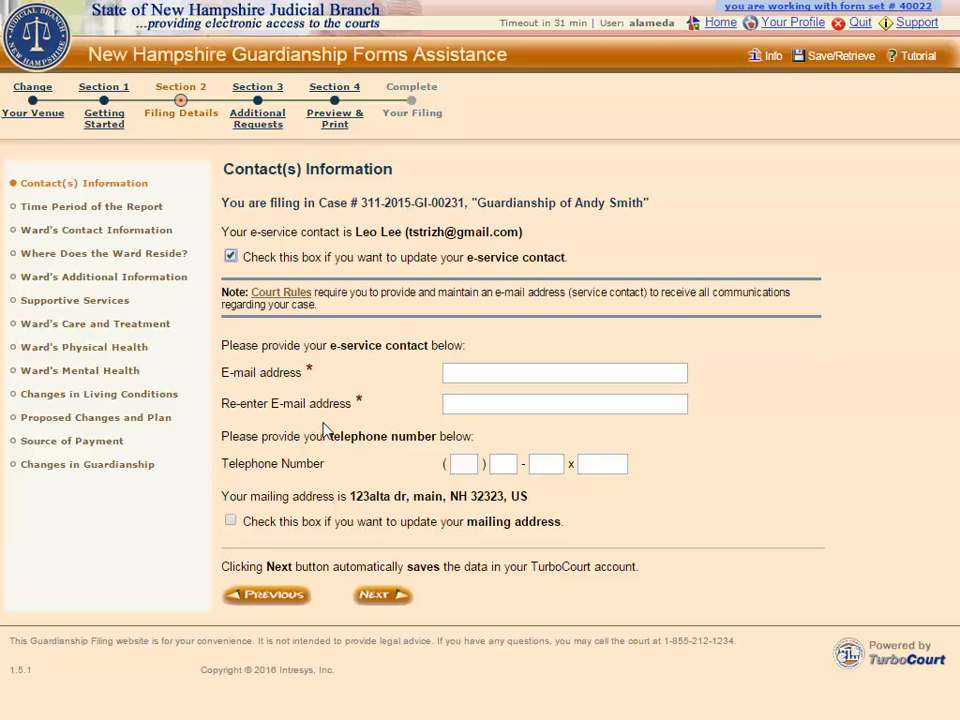
click(231, 258)
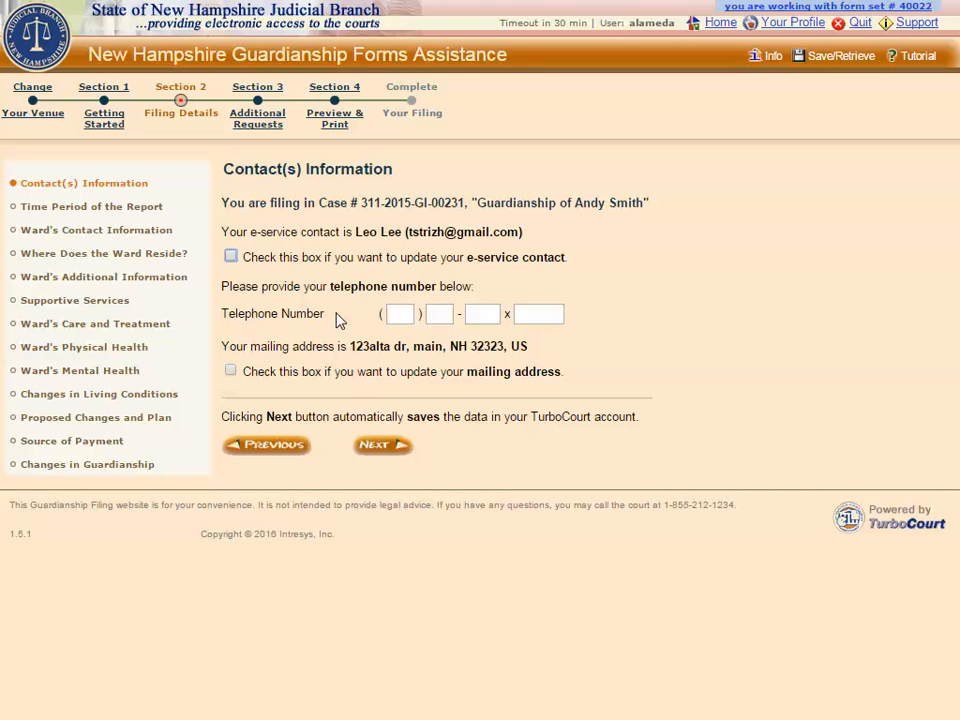
click(385, 447)
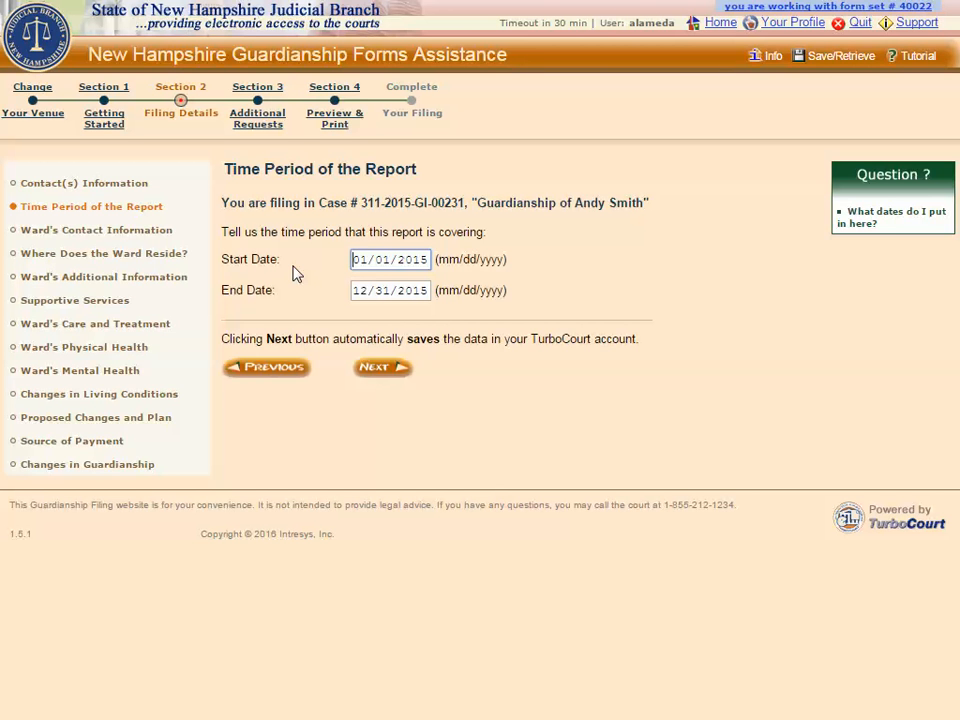
- Check the report dates help and keep the period 01/01/2015 to 12/31/2015
click(860, 218)
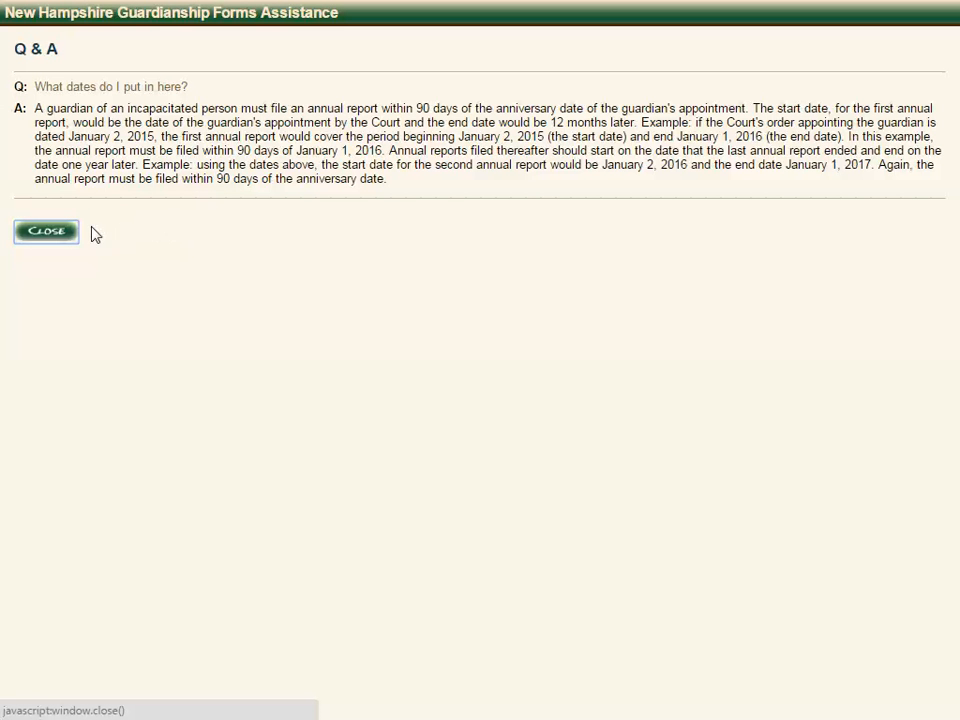
click(58, 238)
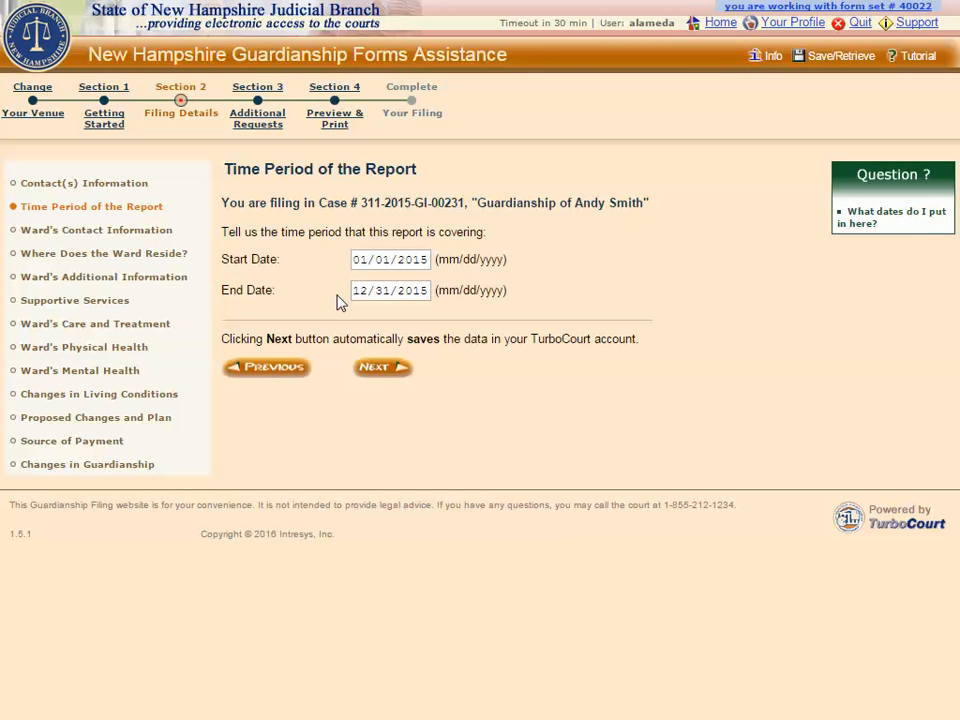
click(381, 373)
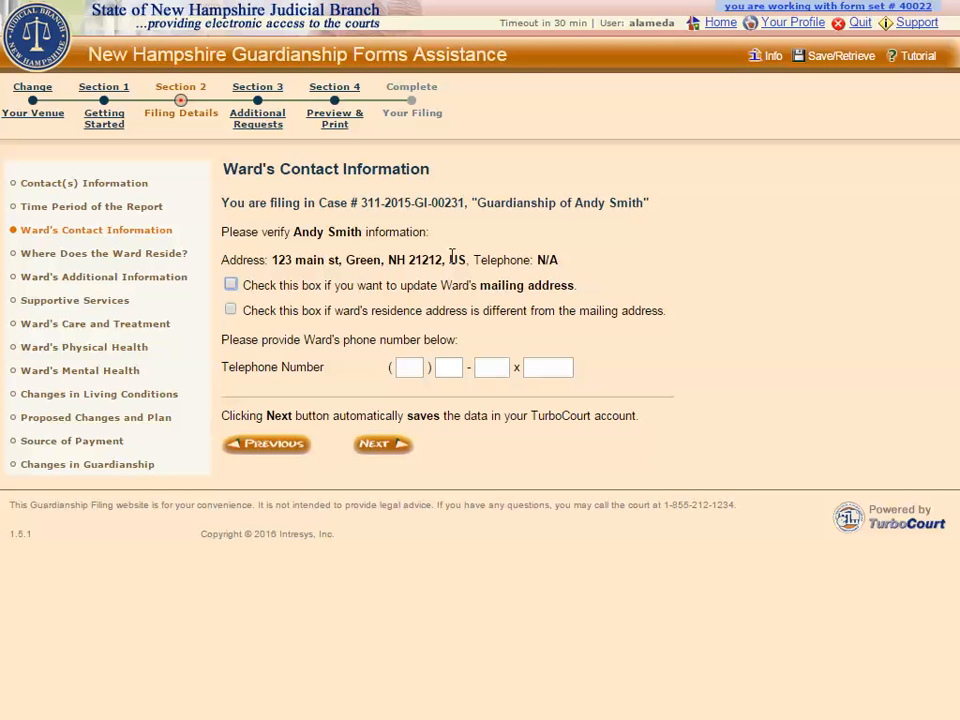
click(231, 285)
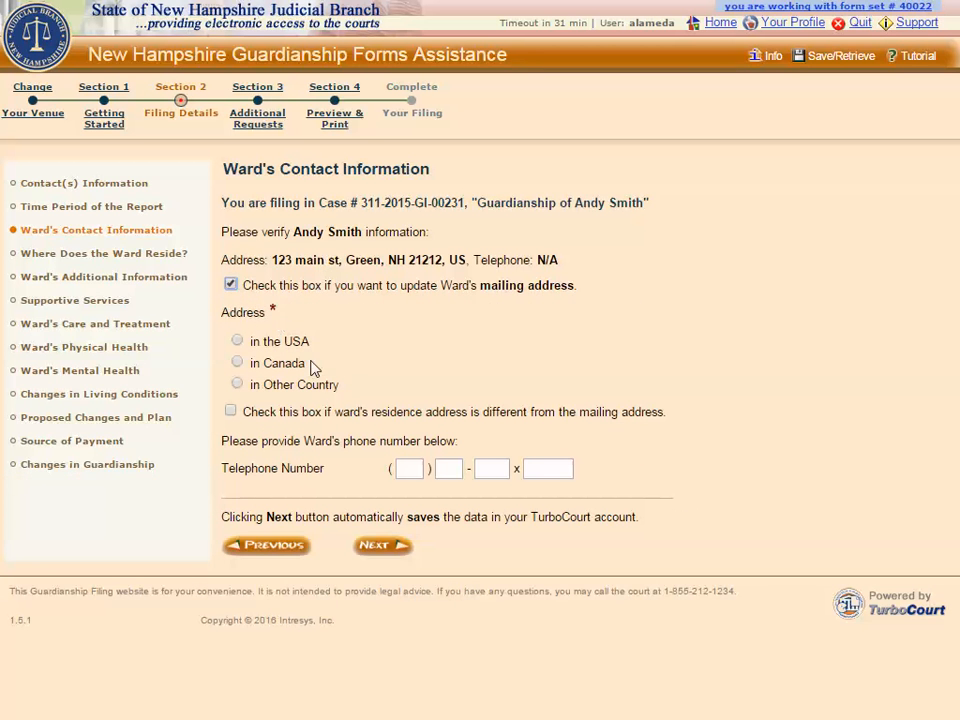
click(231, 286)
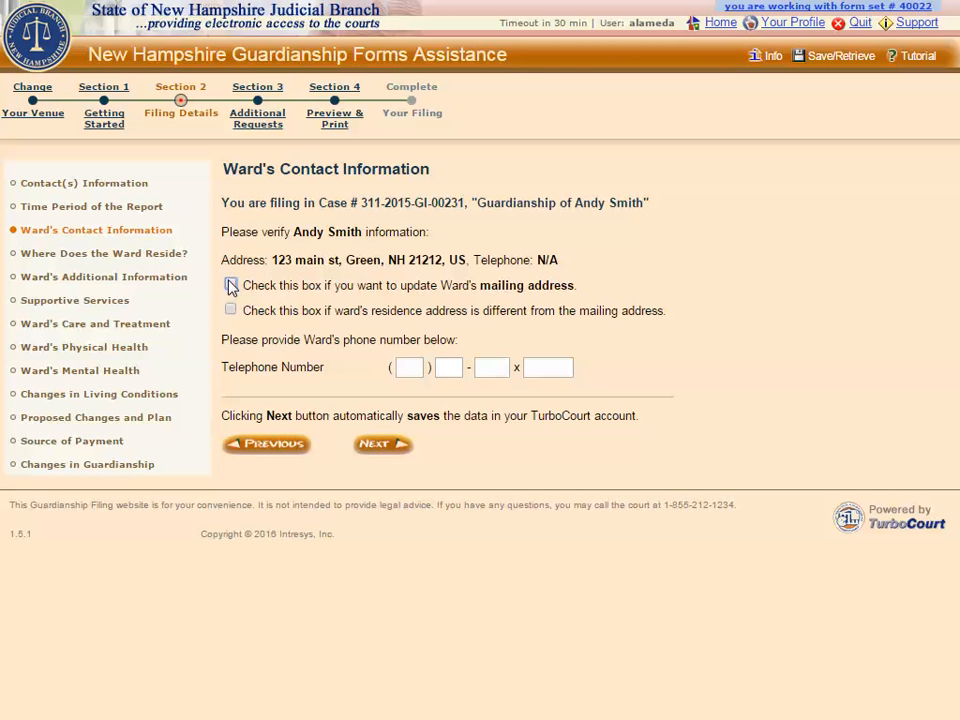
click(231, 311)
click(381, 445)
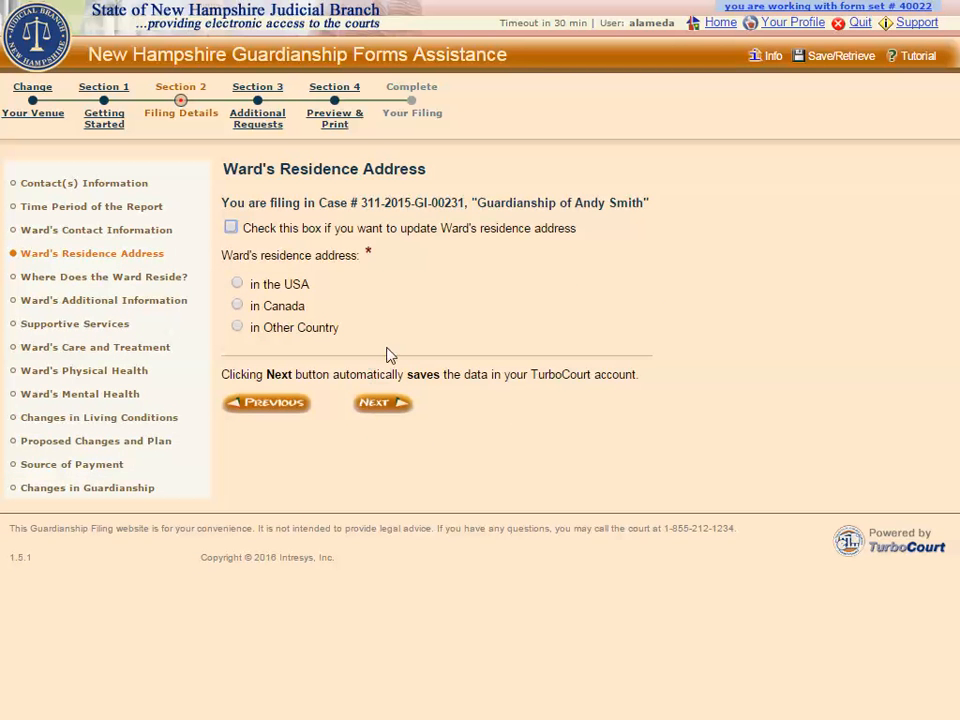
click(285, 404)
click(231, 311)
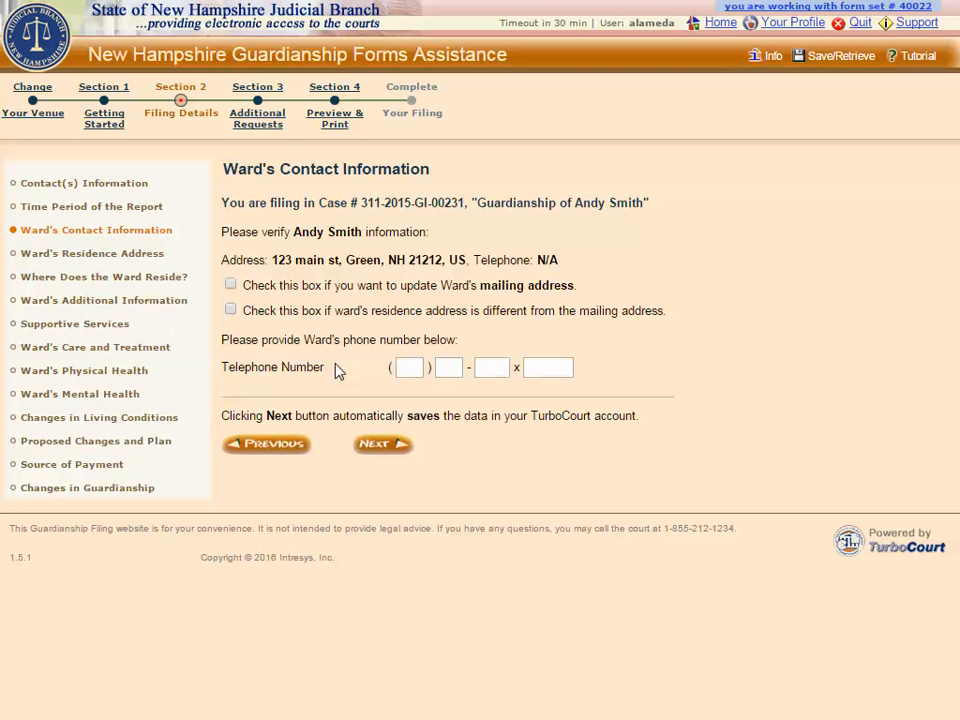
- Continue past contact info and keep Group Home at Sunshine Rehabilitation Center as the residence
click(381, 447)
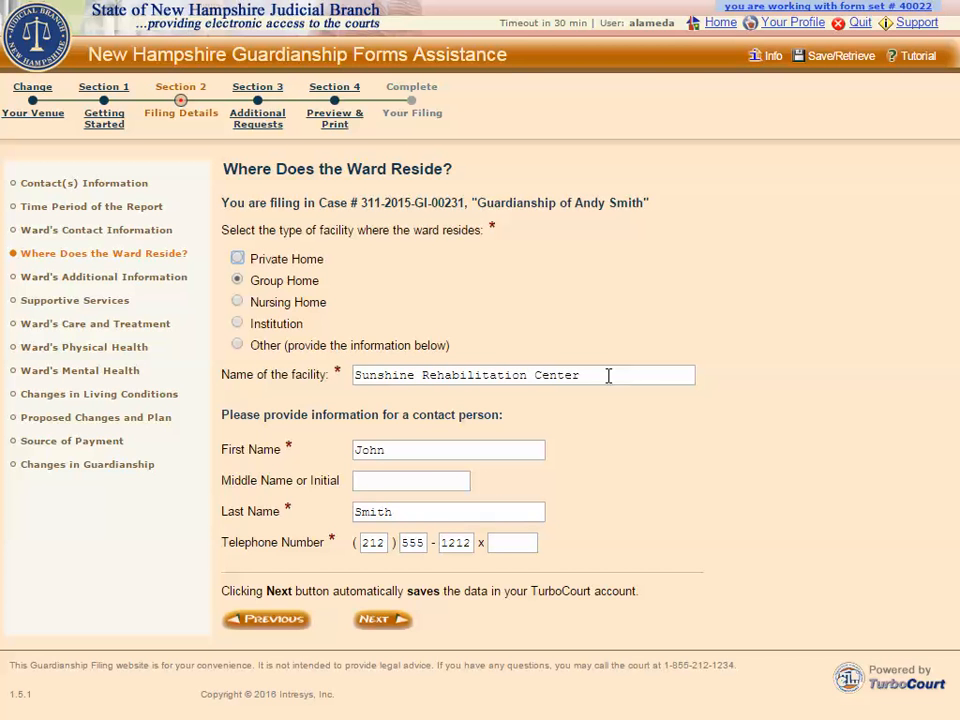
click(238, 345)
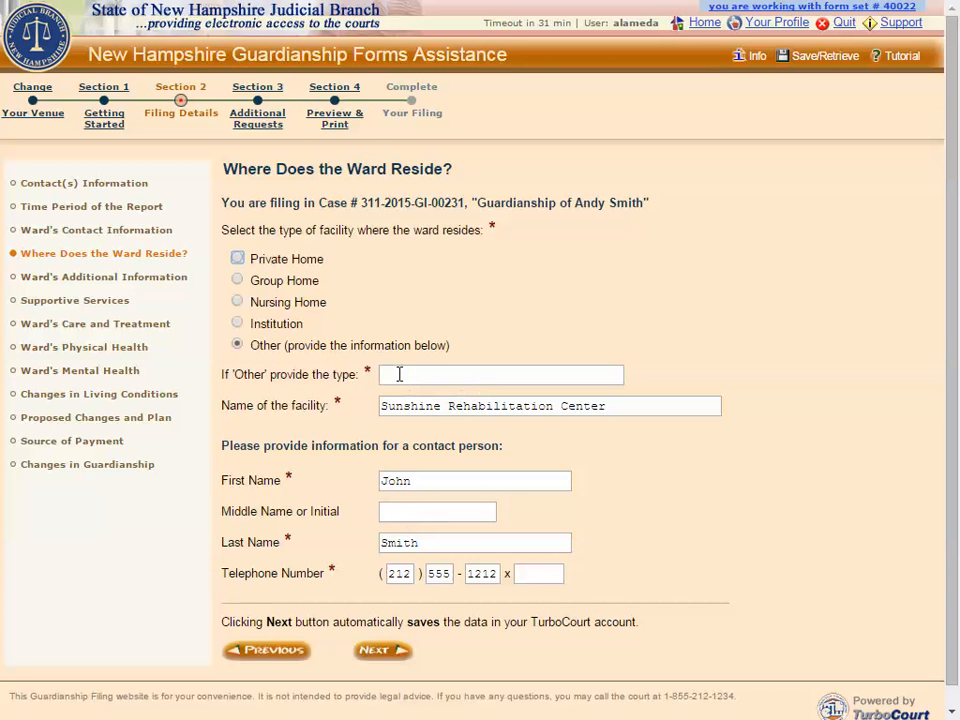
click(238, 281)
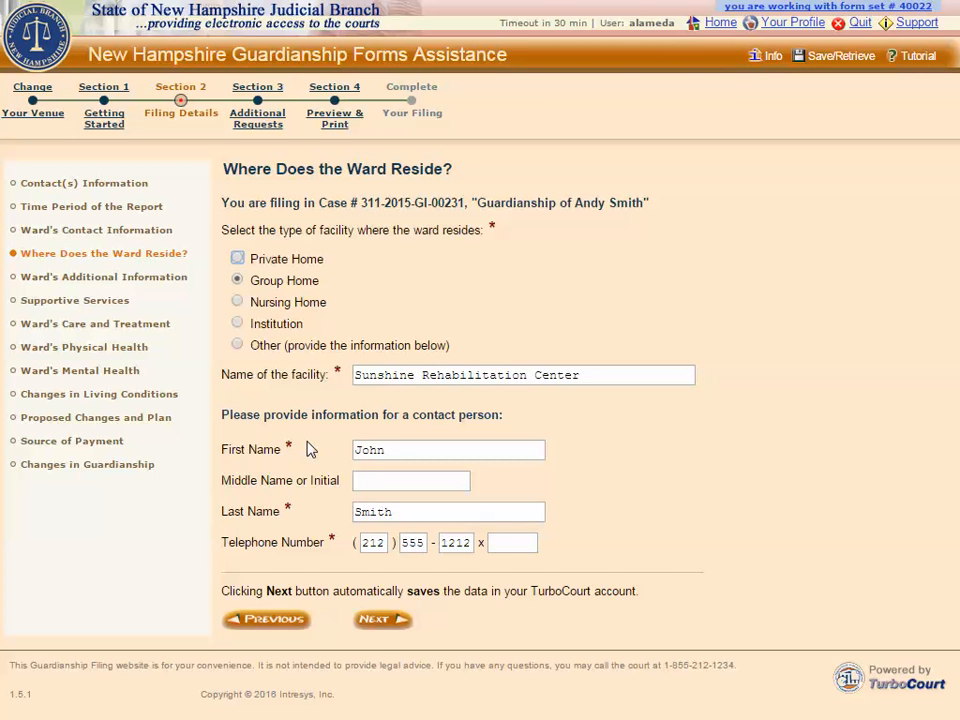
click(379, 622)
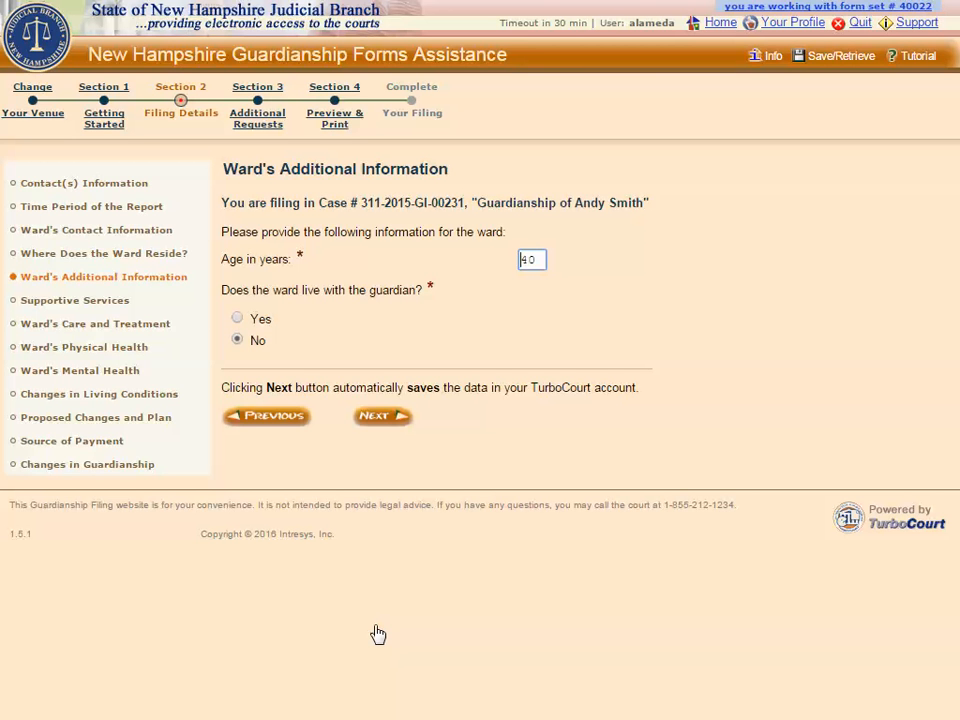
- Accept the Ward's Additional Information and Supportive Services pages unchanged
click(375, 422)
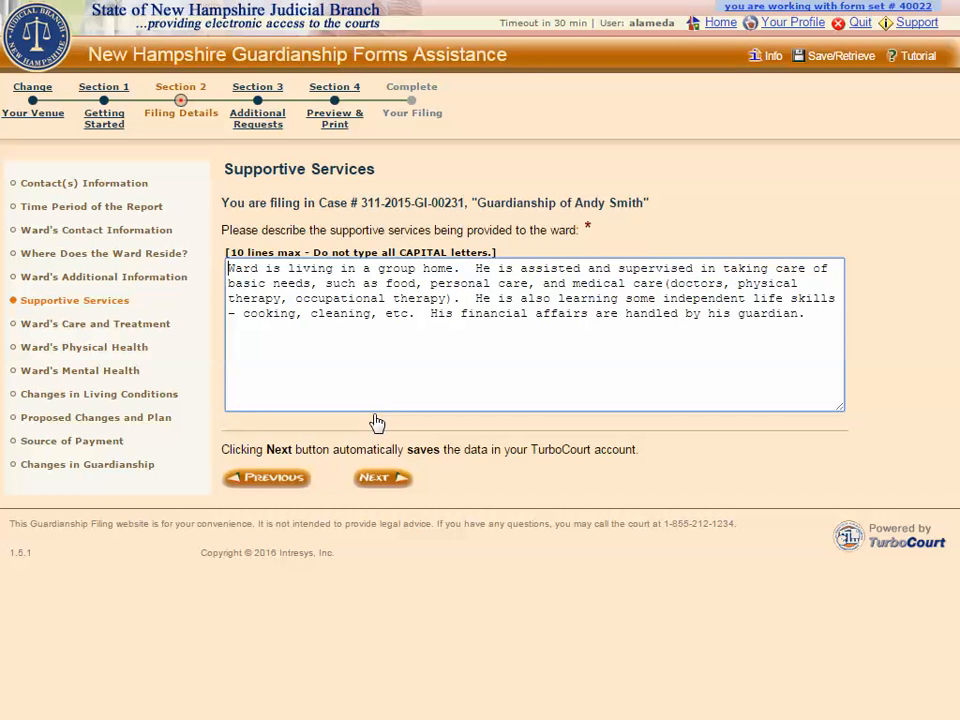
click(372, 478)
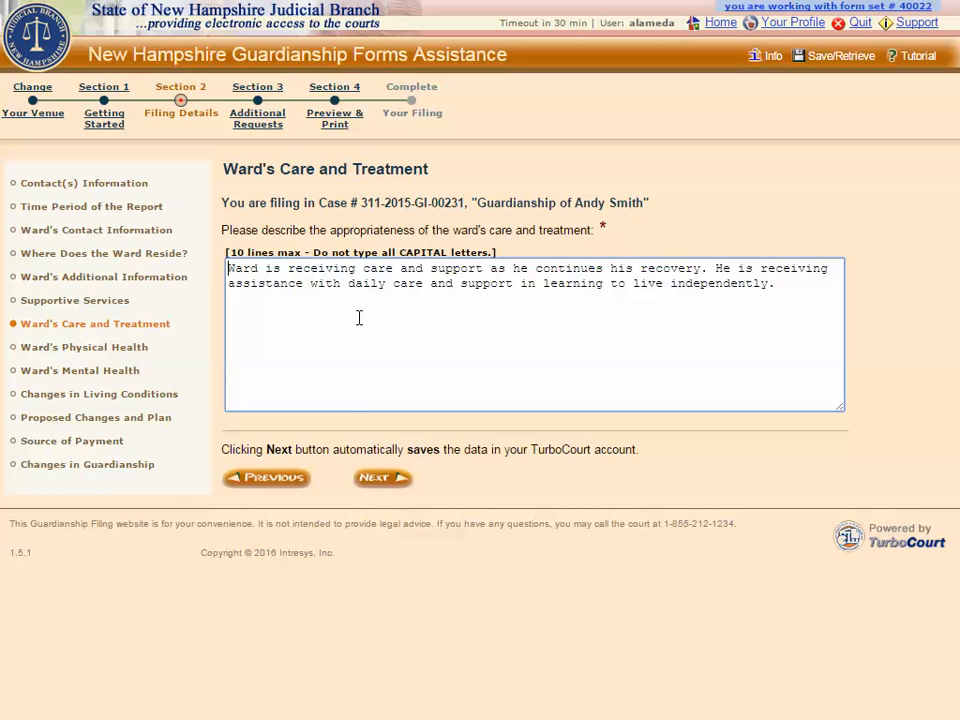
- Submit Care and Treatment, then leave the Physical Health since-last-report answers as None
click(378, 479)
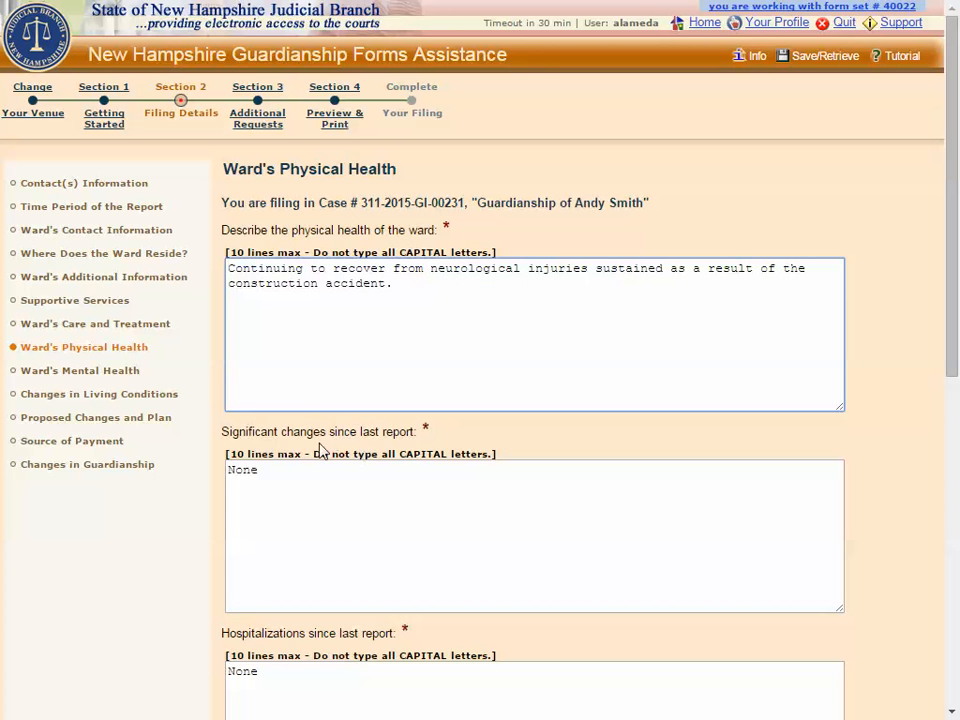
drag(267, 469, 227, 470)
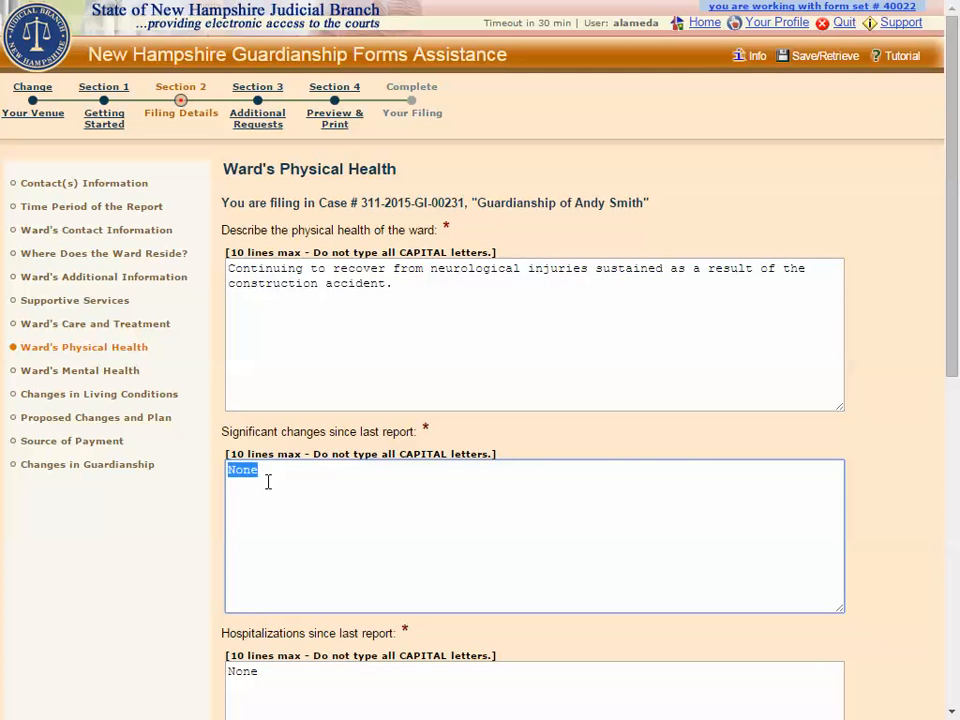
click(268, 482)
scroll(268, 482, down, 5)
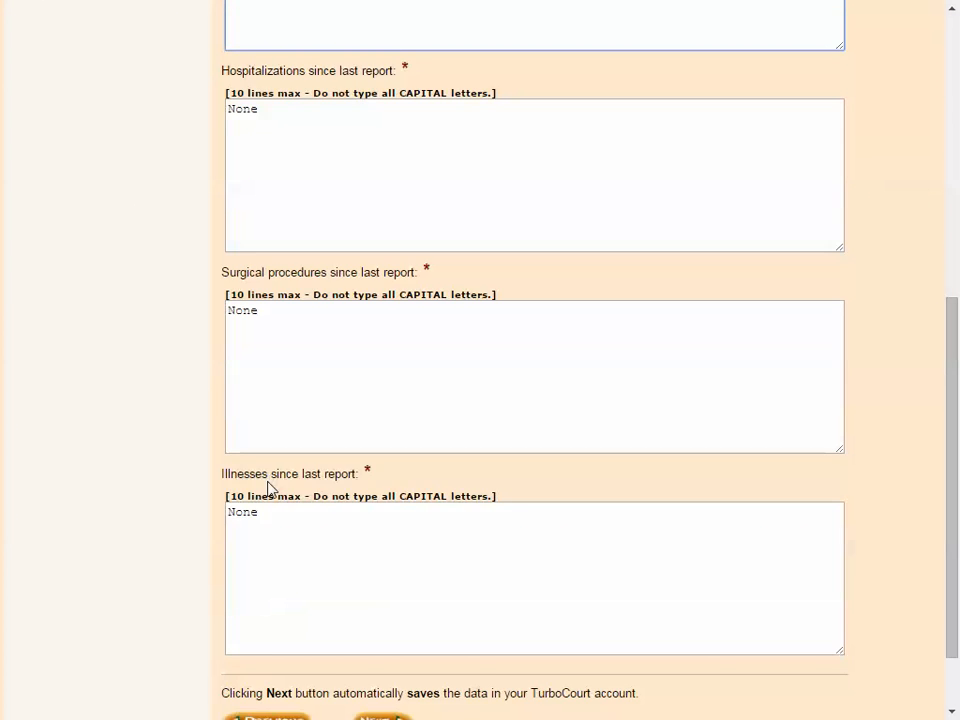
scroll(268, 488, down, 1)
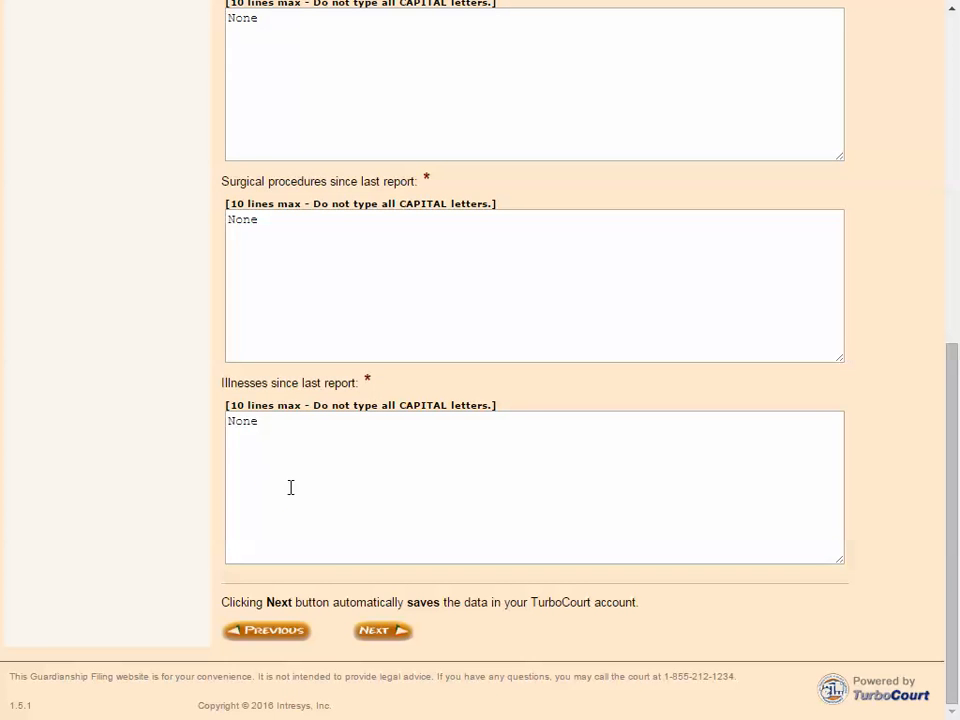
click(379, 633)
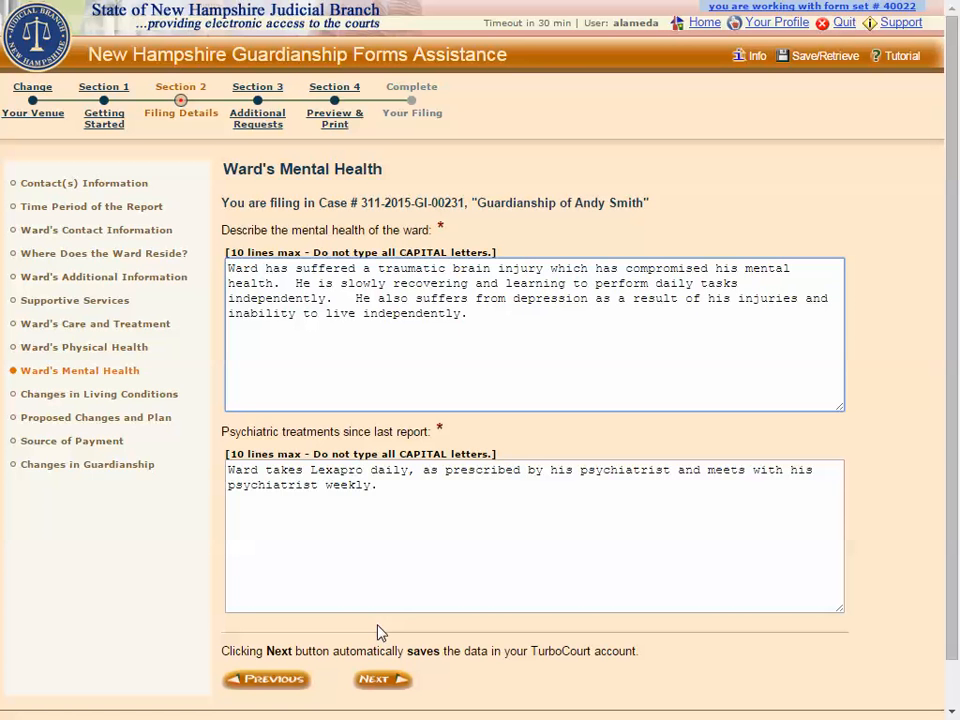
- Save the Ward's Mental Health answers, then answer No to Changes in Living Conditions
click(382, 682)
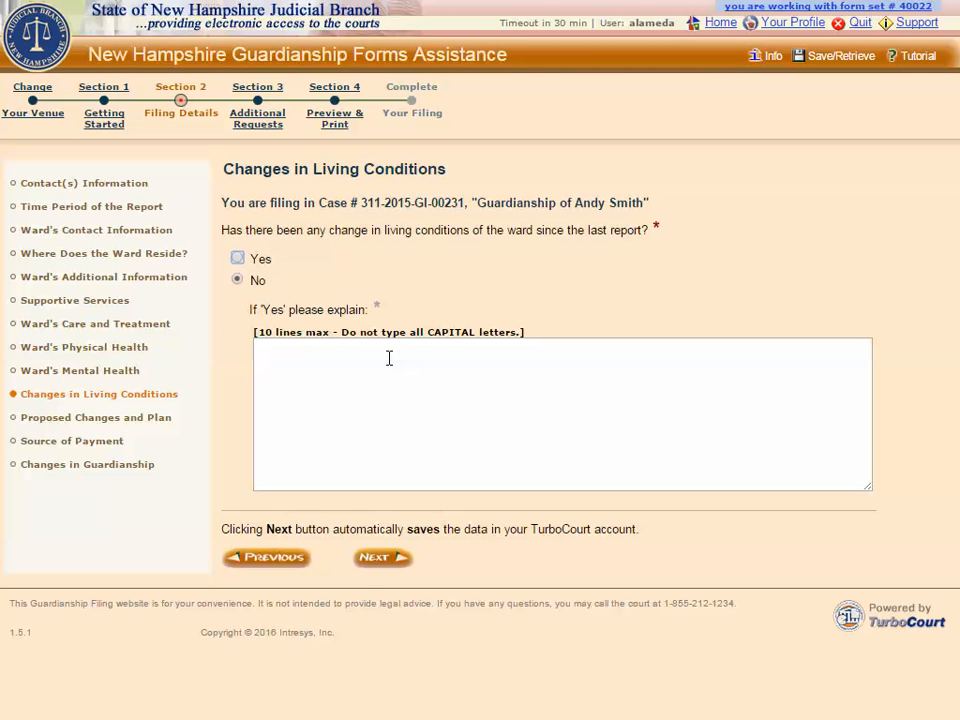
click(373, 558)
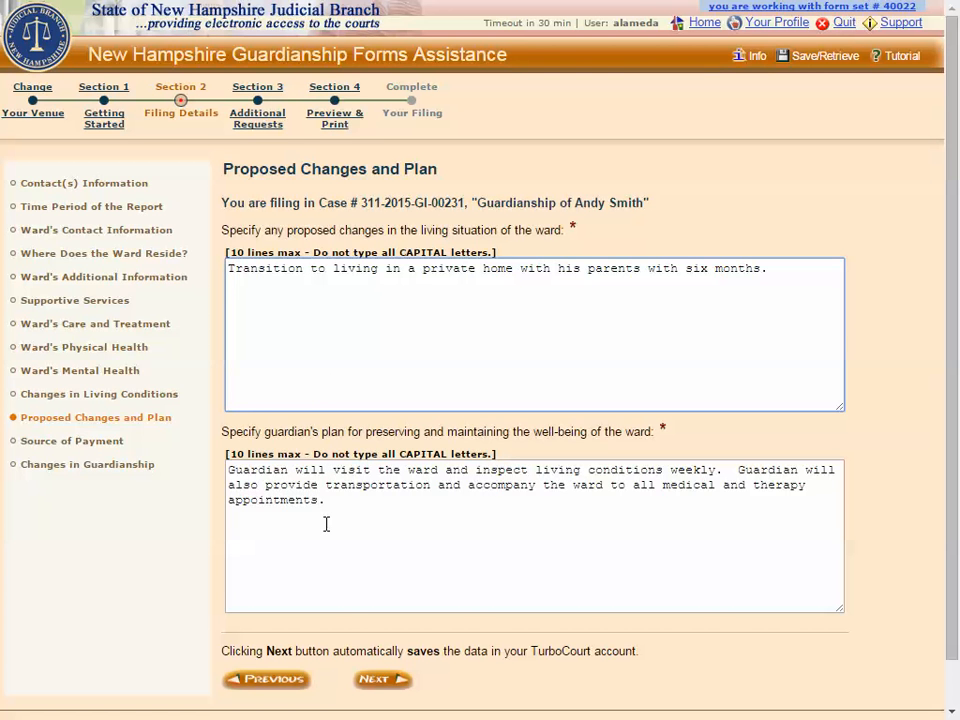
- Save Proposed Changes and Plan, then answer No to whether the guardian is paid
click(377, 683)
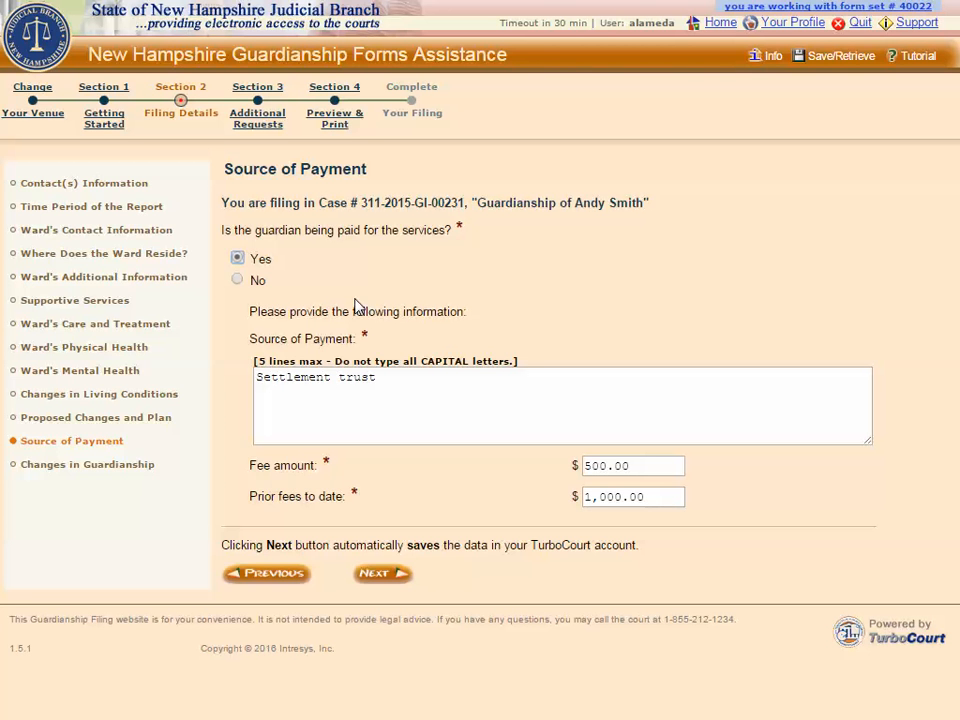
click(237, 281)
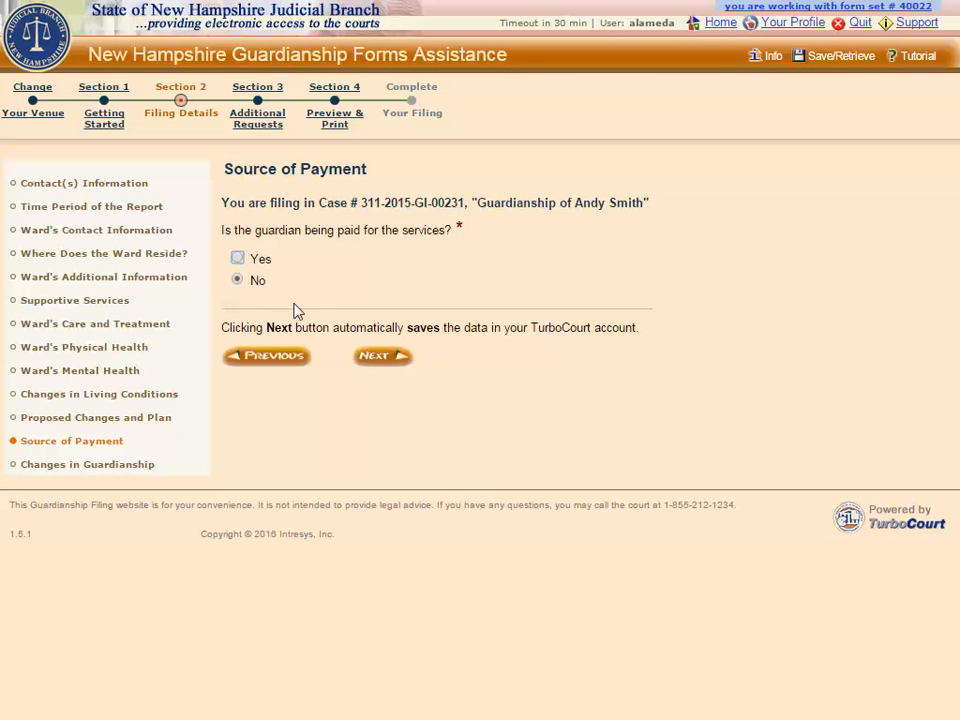
- Record settlement-trust payment of $500 fee and $1,000 prior fees; recommend guardianship be continued
click(370, 358)
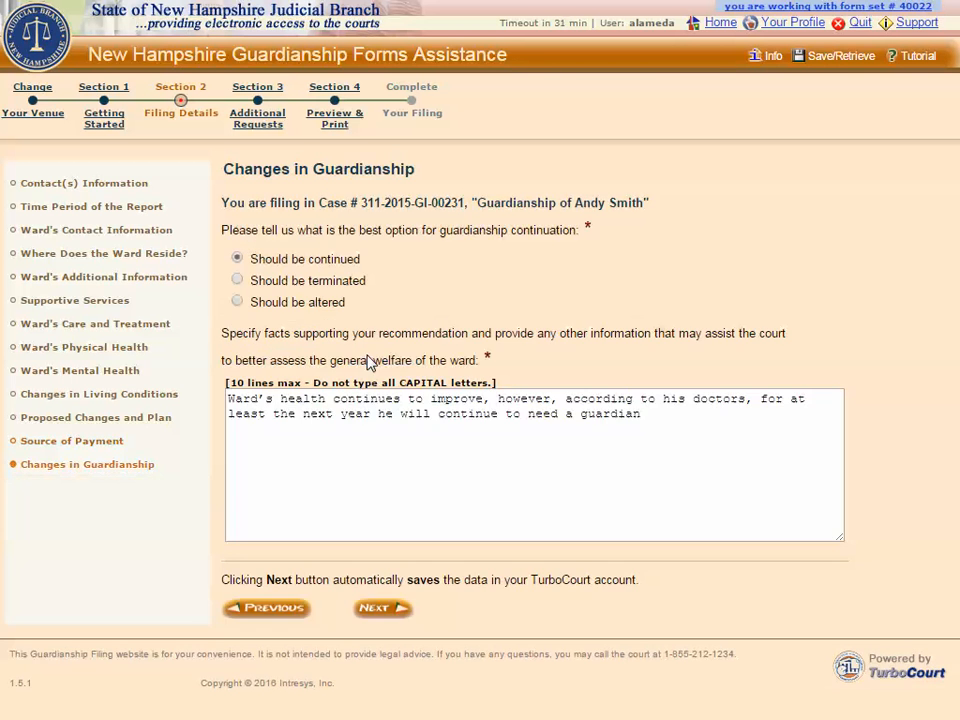
click(287, 610)
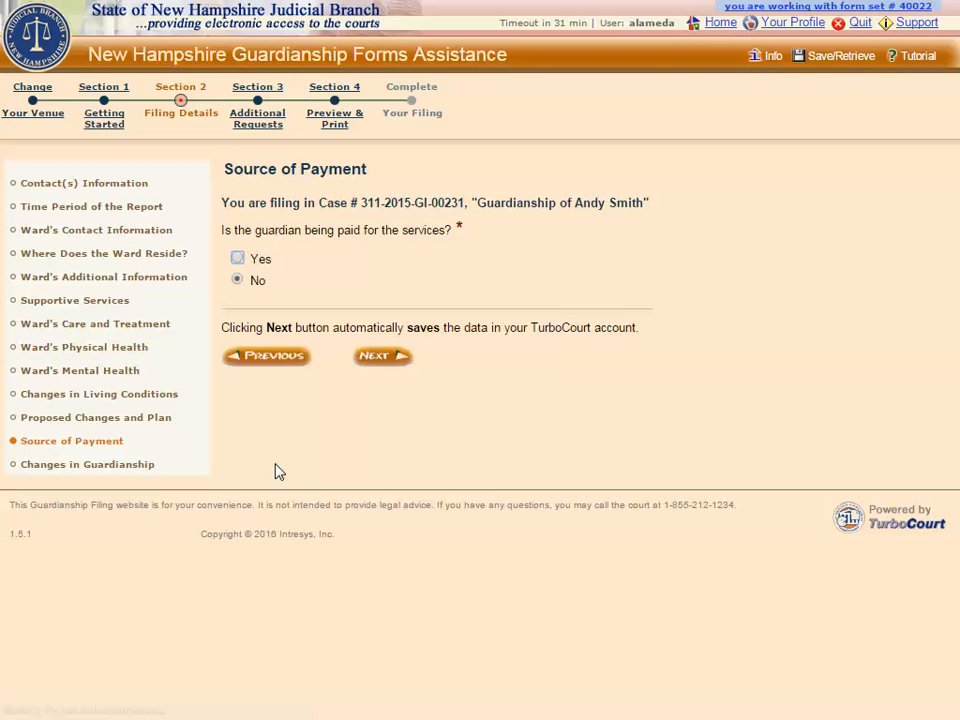
click(238, 259)
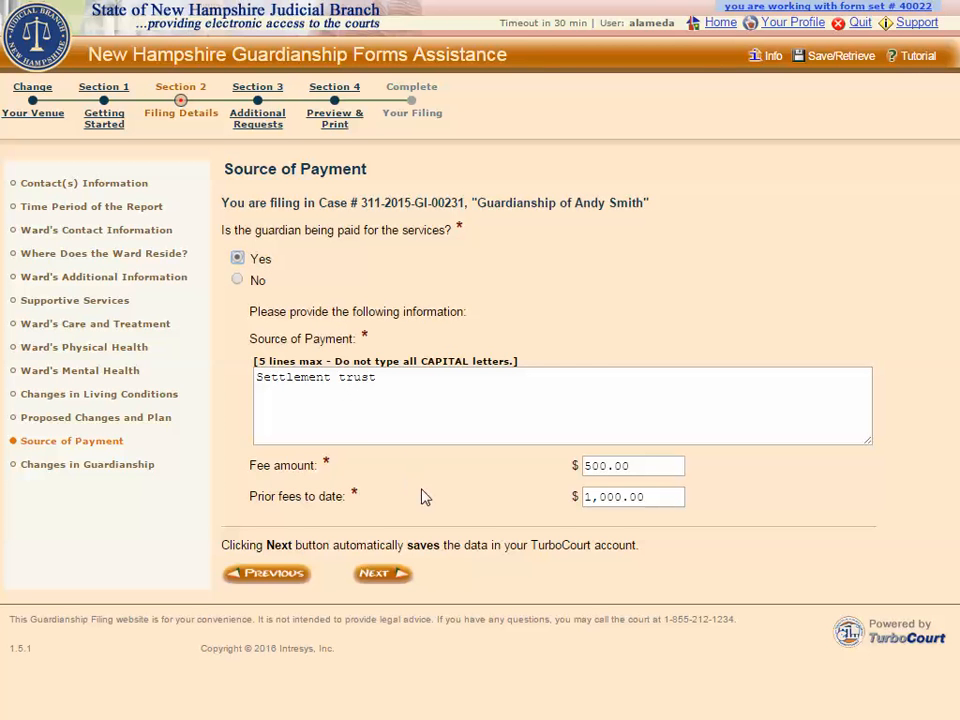
click(388, 575)
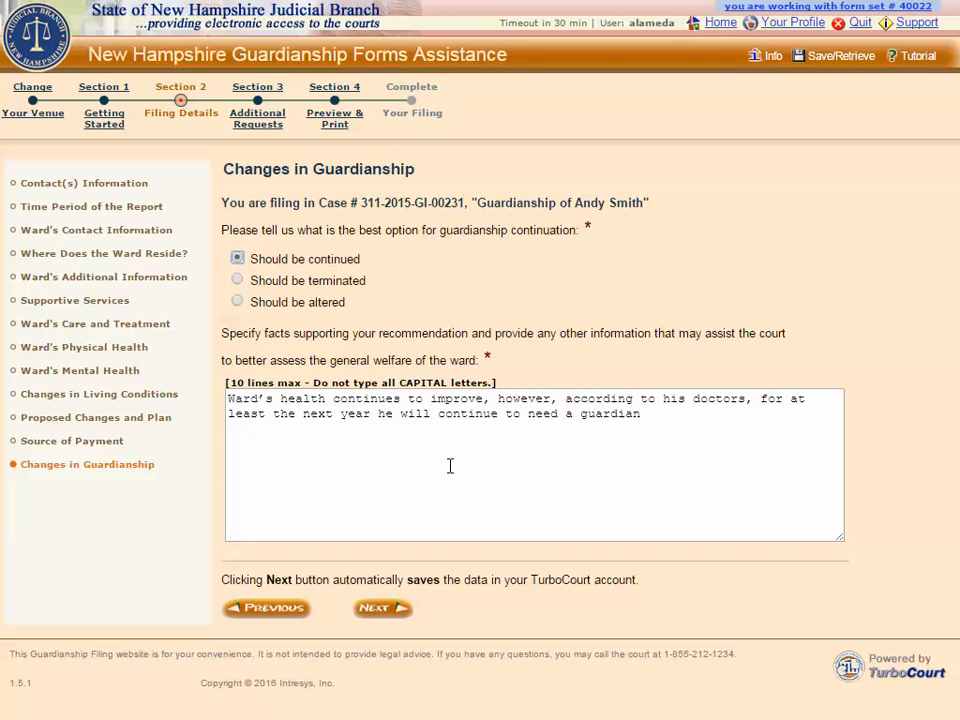
click(386, 609)
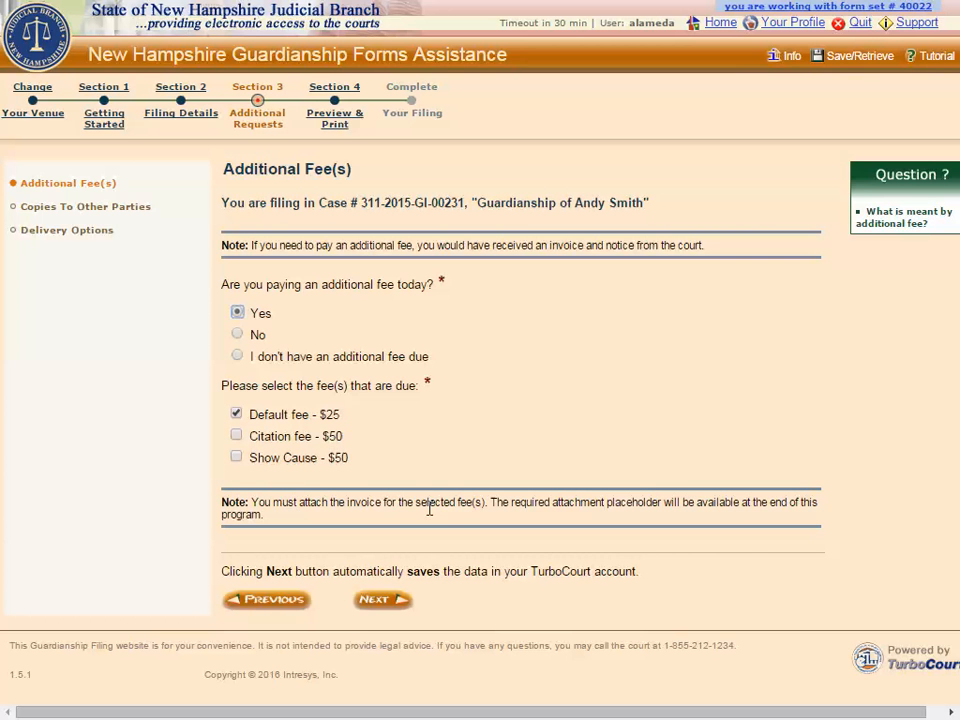
- Confirm Yes to an additional fee today with the $25 default fee selected
click(373, 604)
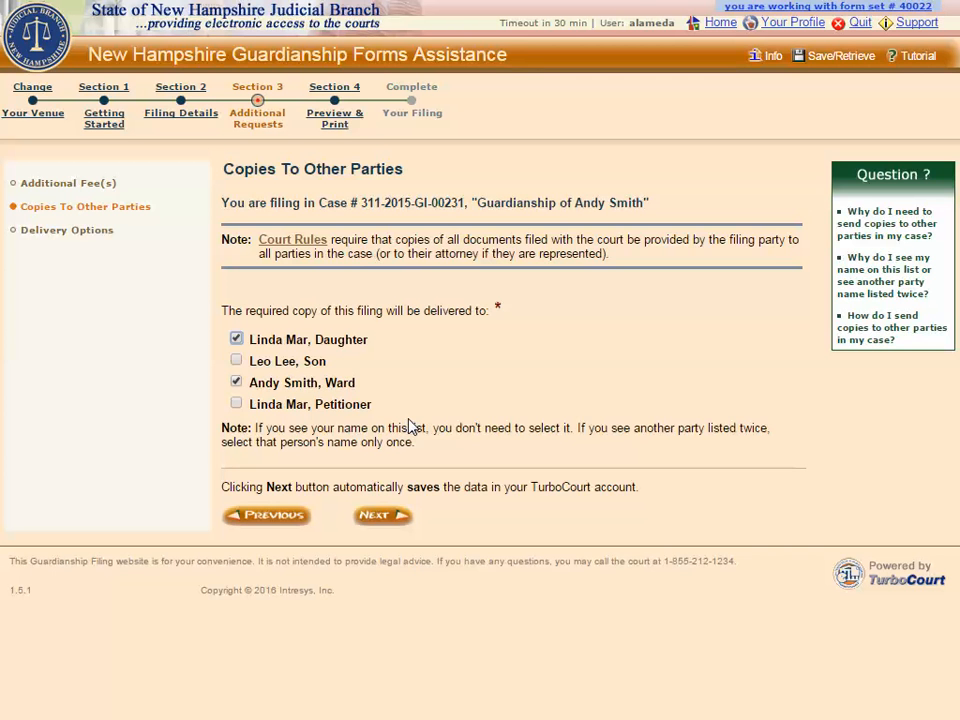
- Copy the daughter by e-service and the ward by U.S. Mail
click(375, 516)
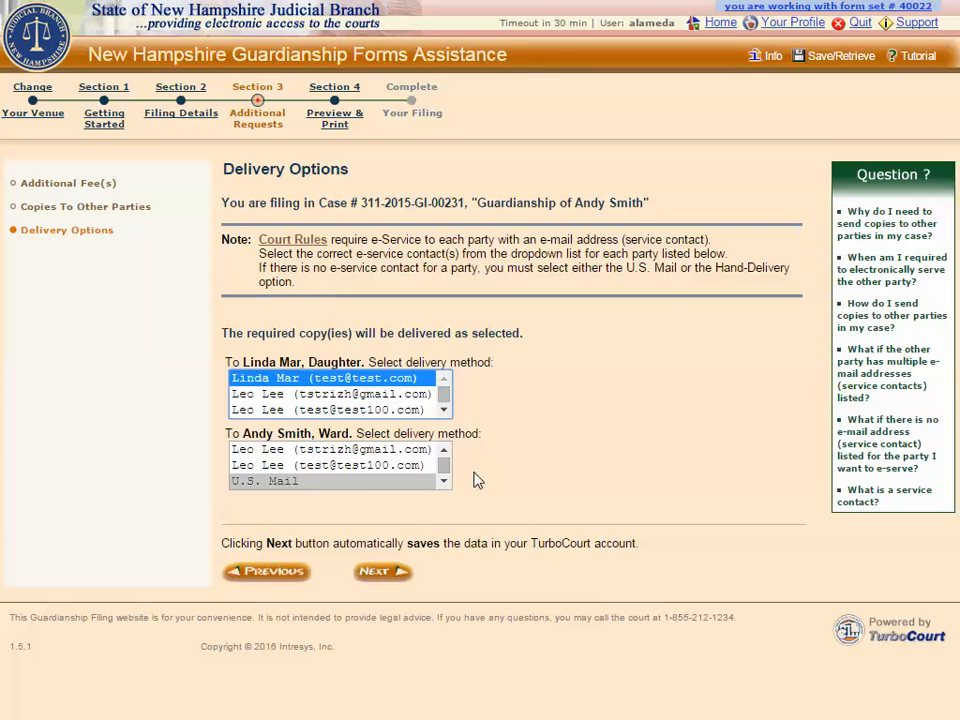
click(381, 578)
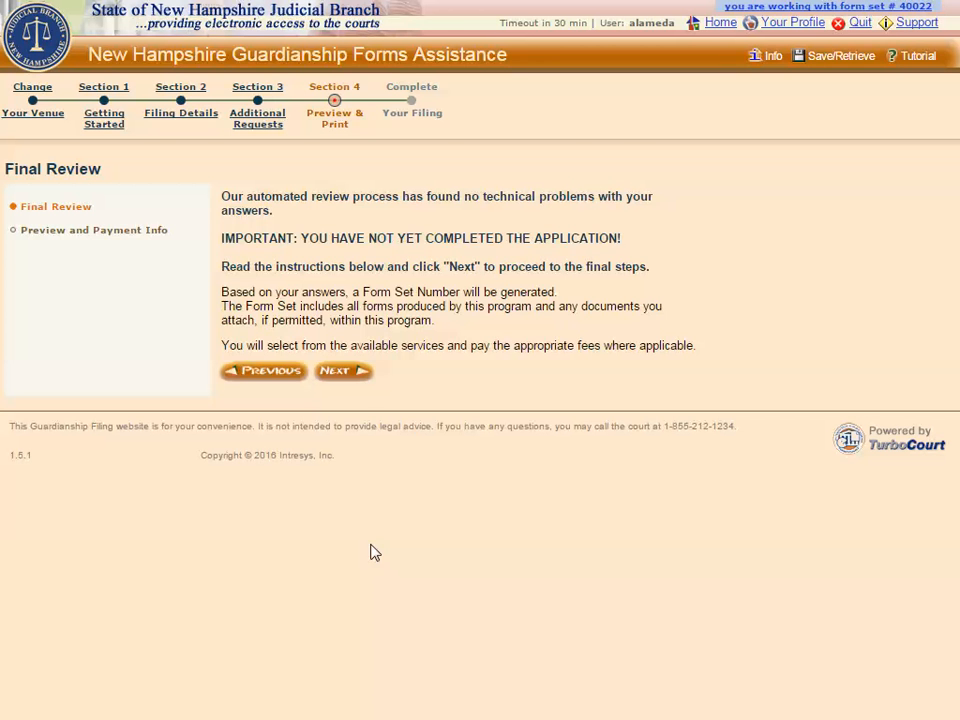
- Pass Final Review to the E-File via EFSP page listing the Annual Report of Guardian (adult)
click(342, 372)
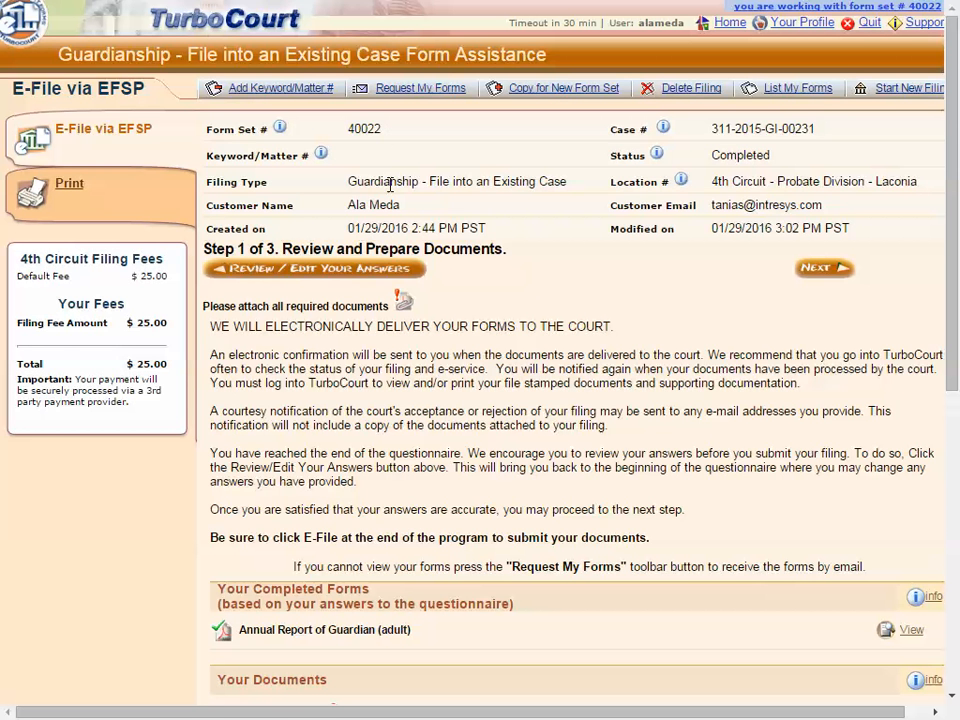
scroll(386, 313, down, 3)
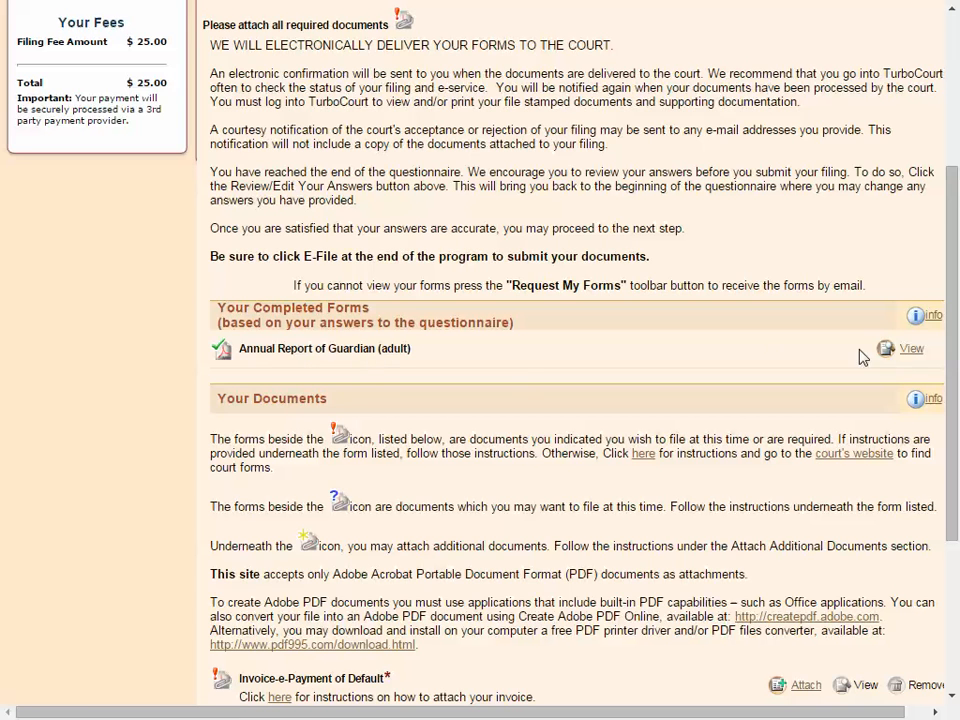
- Check the generated Annual Report of Guardian PDF, then close it
click(904, 357)
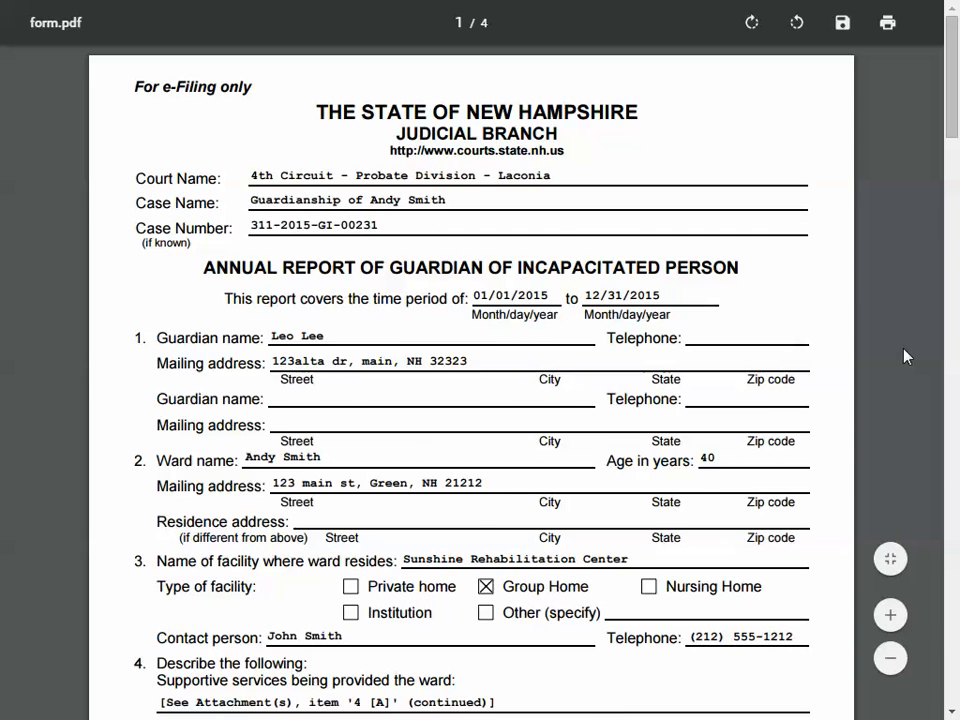
scroll(904, 357, down, 5)
scroll(904, 357, down, 5)
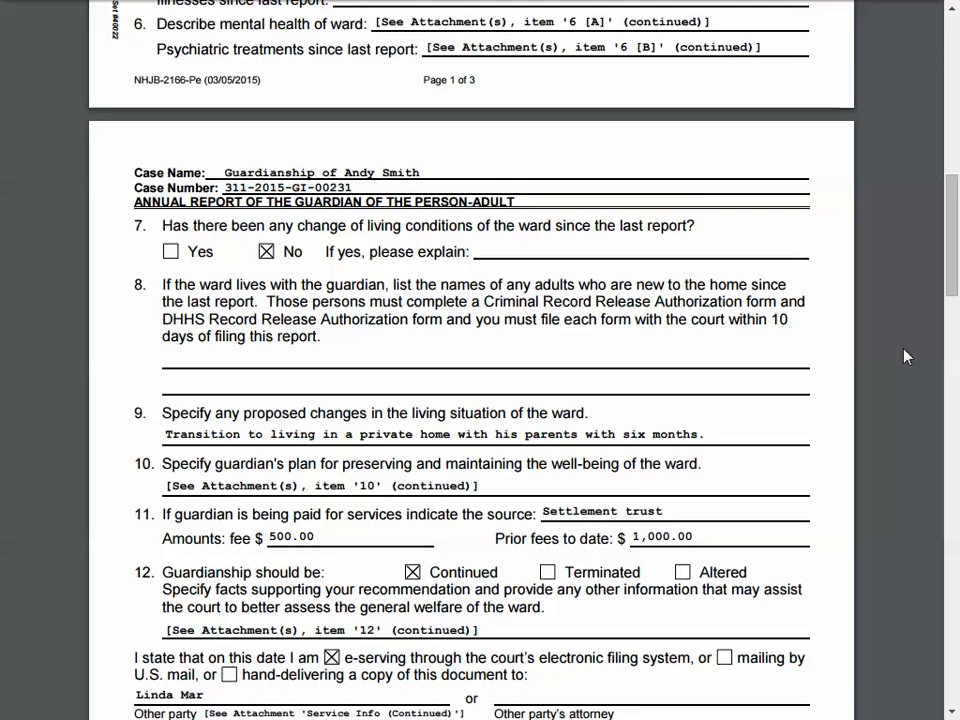
key(ctrl+w)
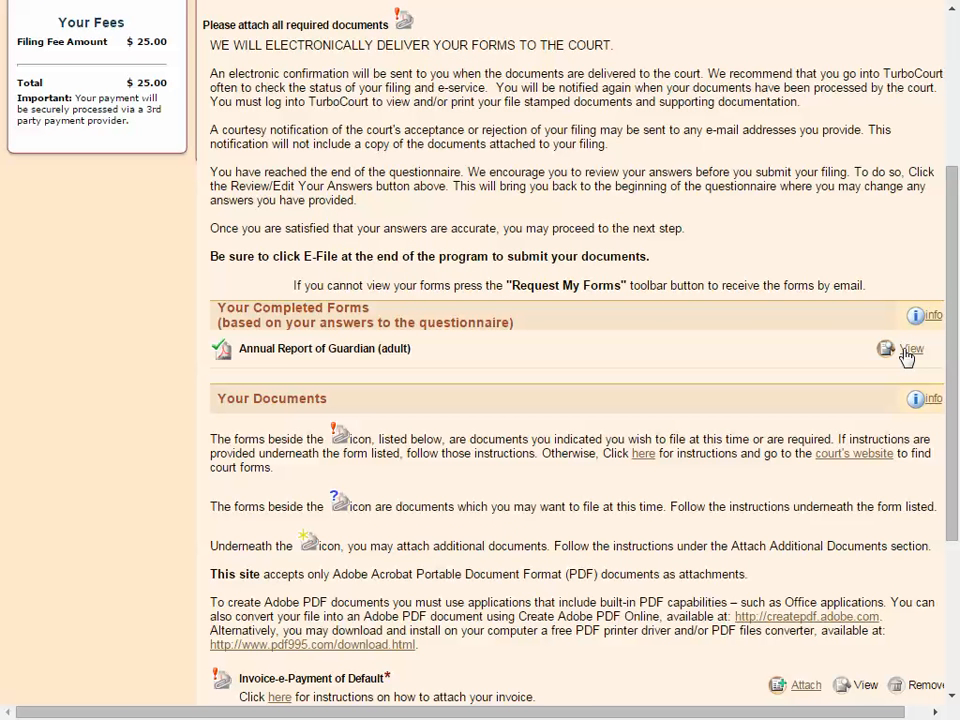
- Begin attaching the required Invoice-e-Payment of Default document from Your Documents
scroll(831, 347, up, 3)
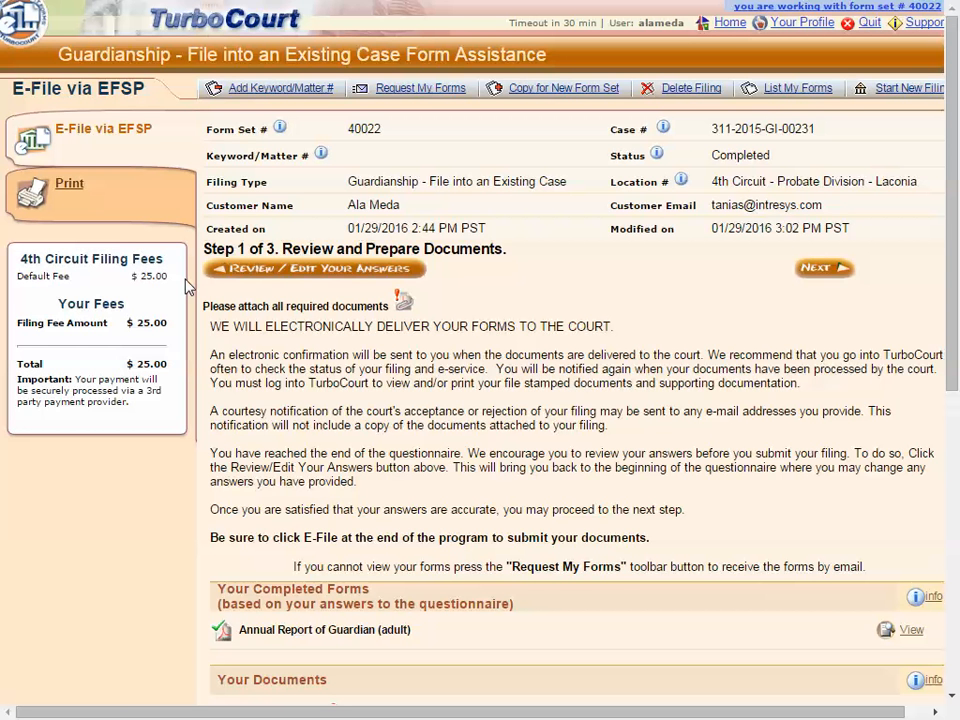
scroll(396, 397, down, 4)
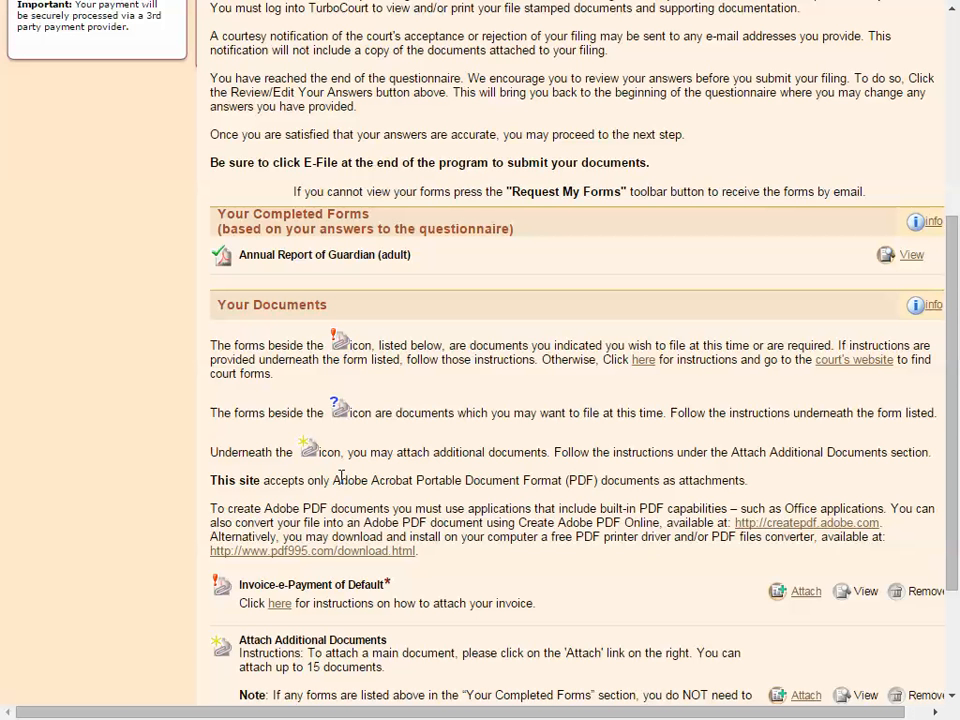
scroll(341, 477, down, 2)
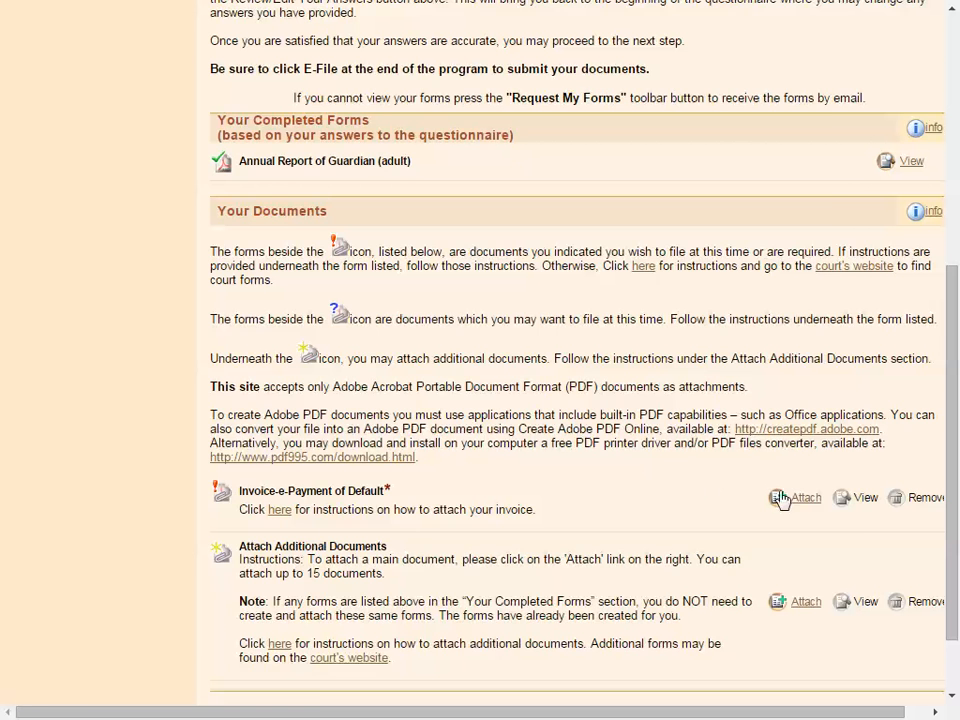
click(803, 500)
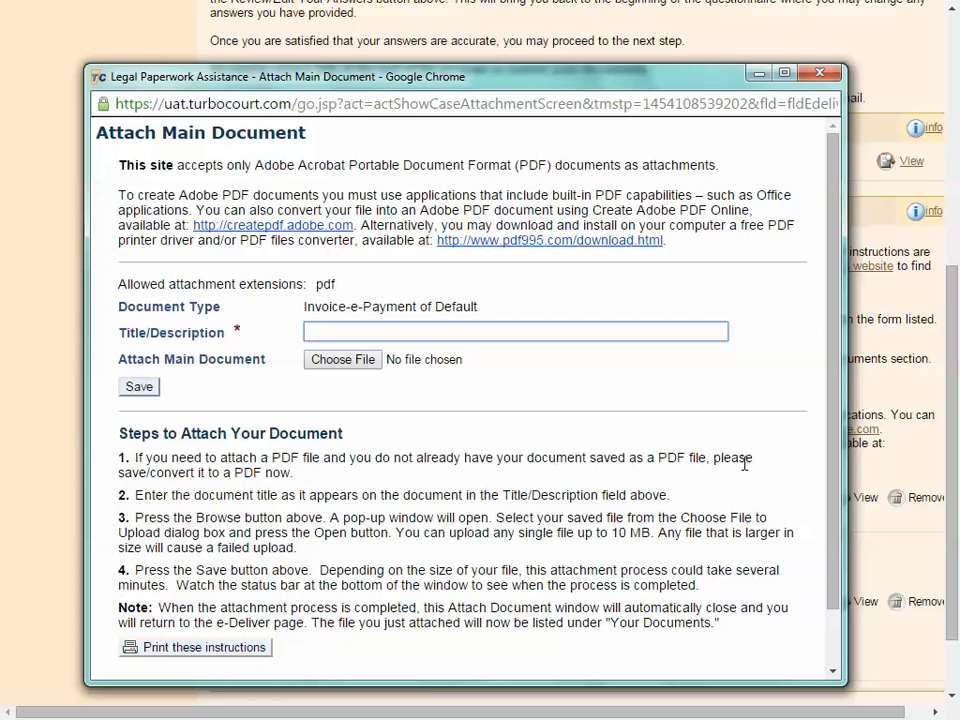
- Upload Invoice - Demo.pdf with title 'Invoice' and save the attachment
drag(305, 307, 491, 314)
click(491, 314)
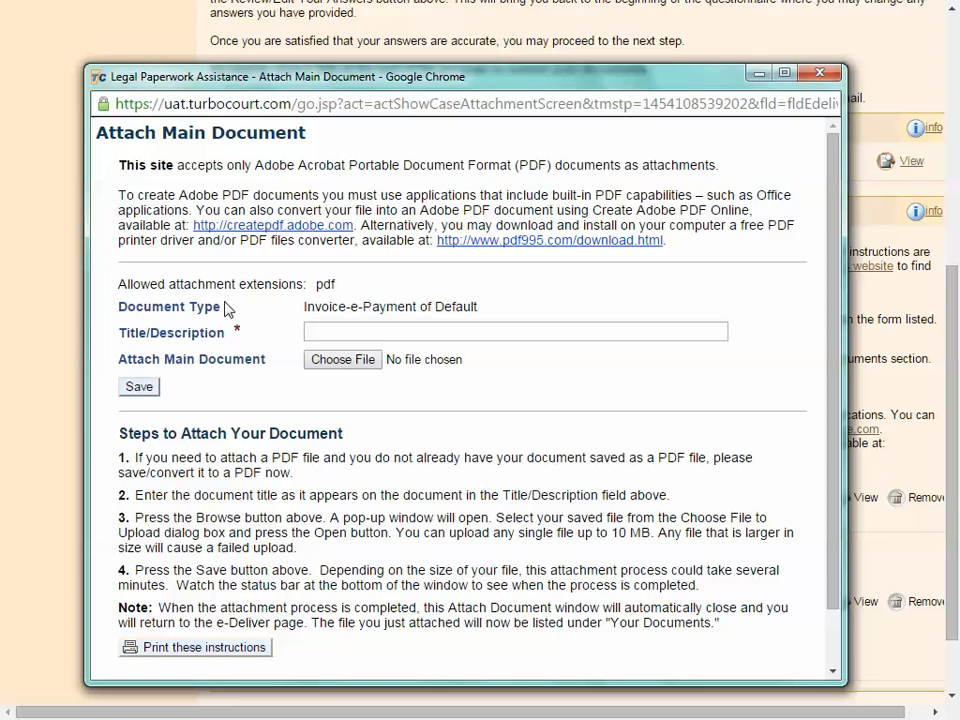
click(317, 331)
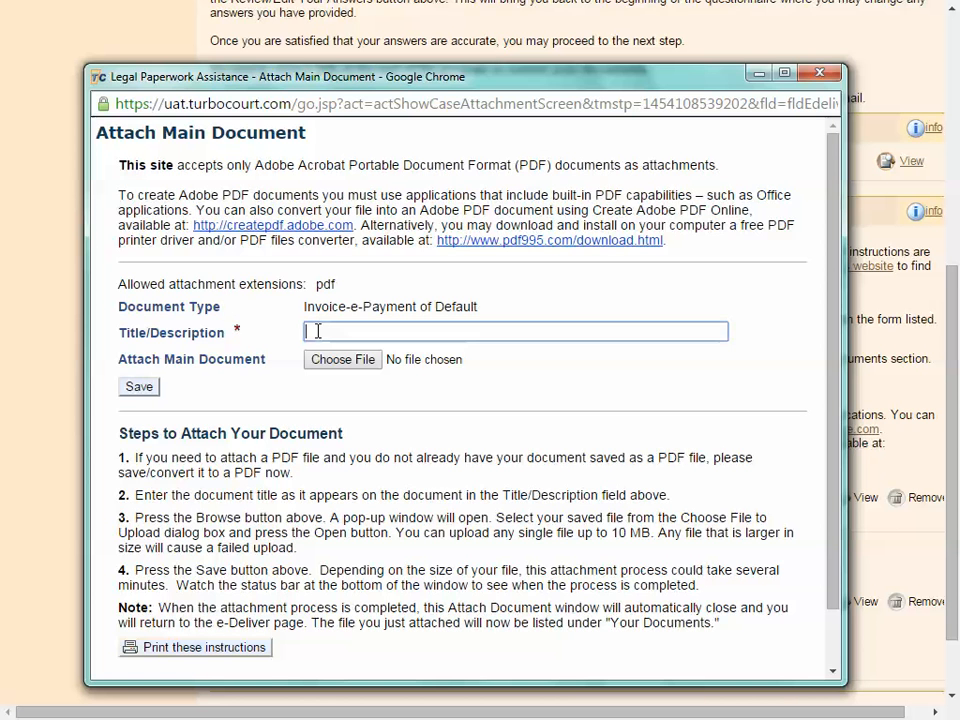
text(Invoice)
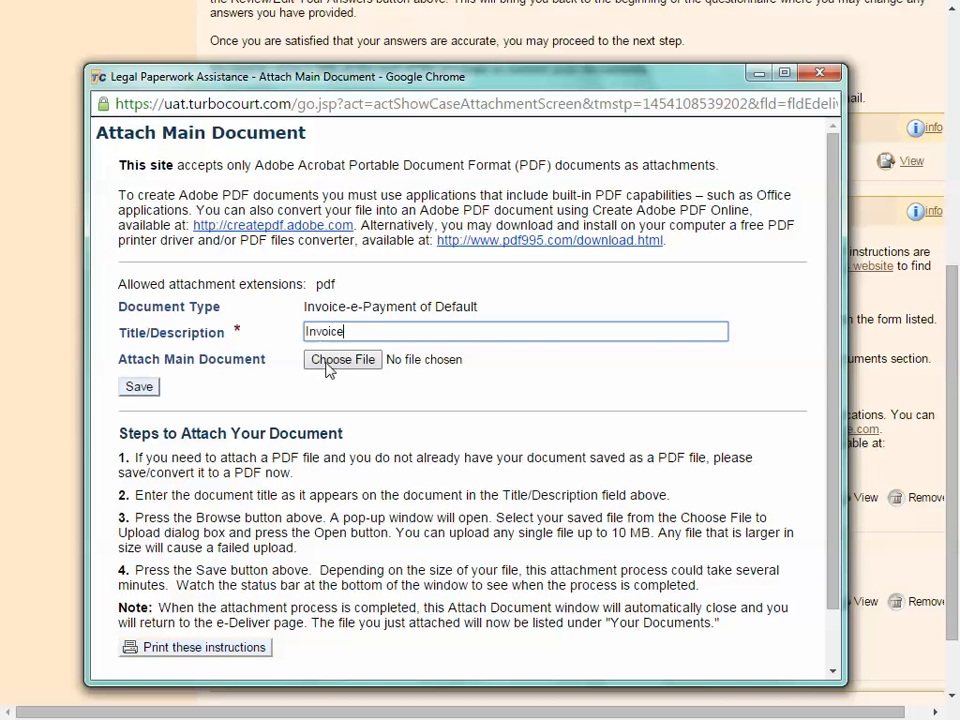
click(329, 362)
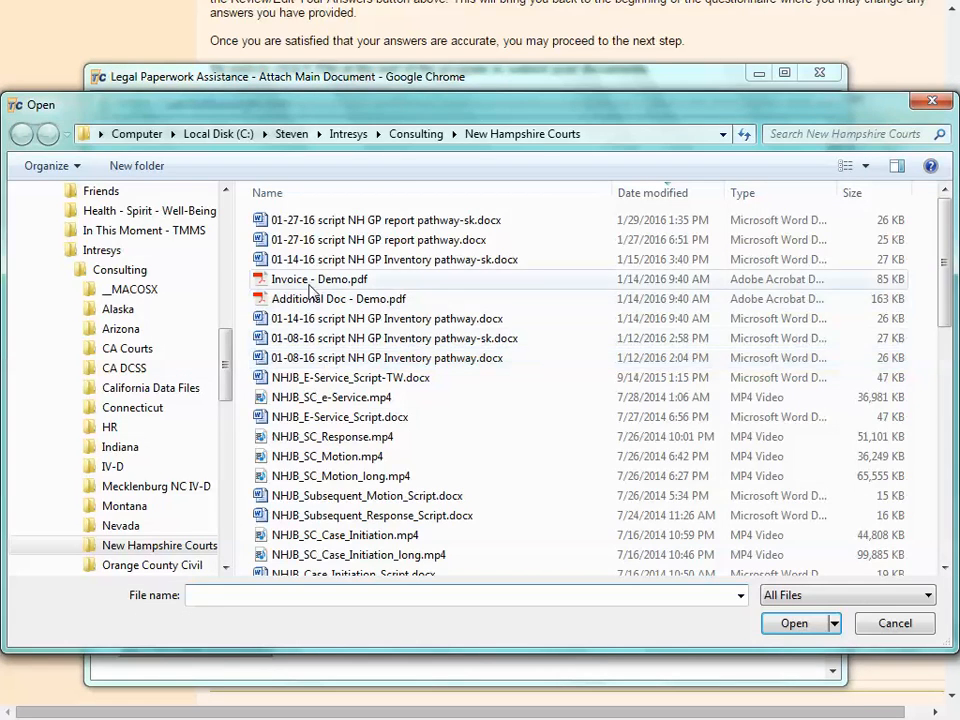
double_click(310, 285)
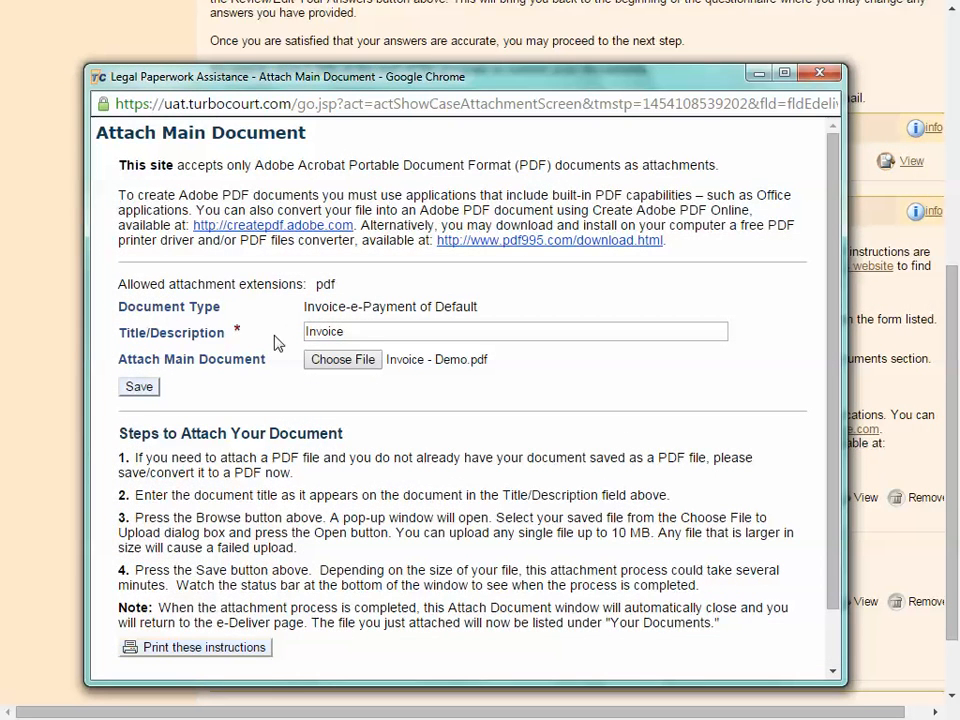
click(139, 387)
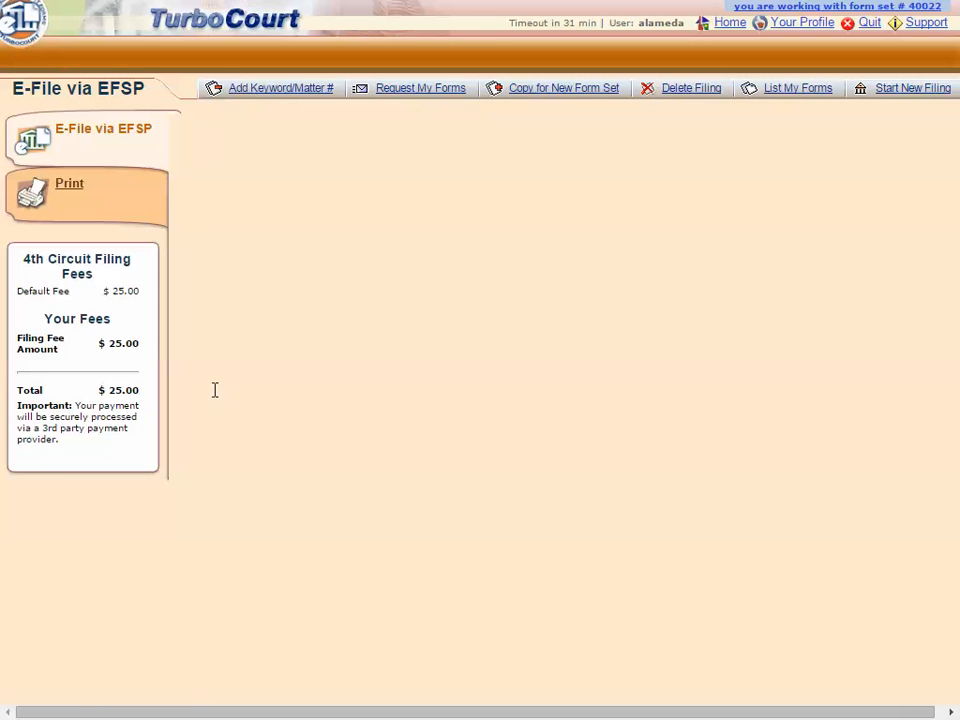
- Scroll to Your Documents to confirm Invoice-e-Payment of Default: Invoice is attached
scroll(380, 437, down, 5)
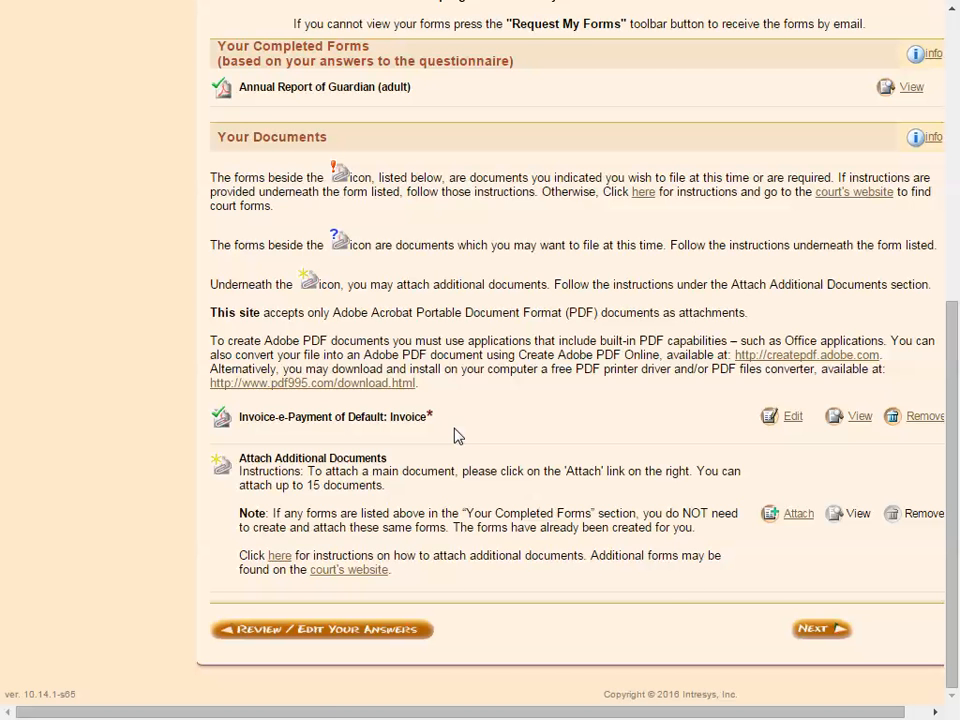
- Attach Additional Doc - Demo.pdf, category and type Other, titled 'additional document'
click(805, 516)
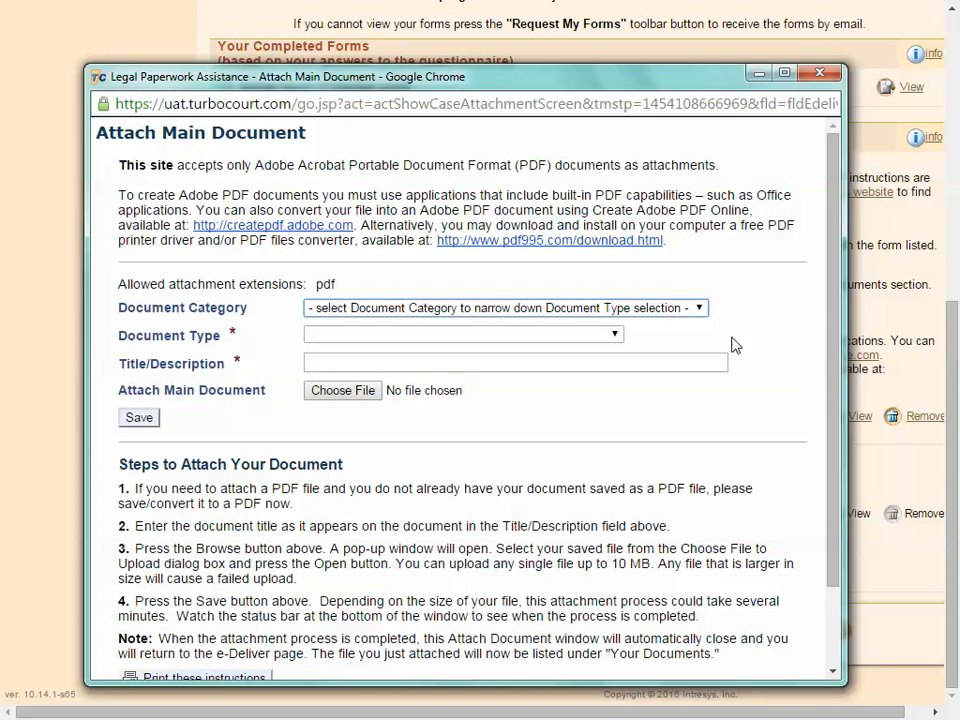
click(699, 309)
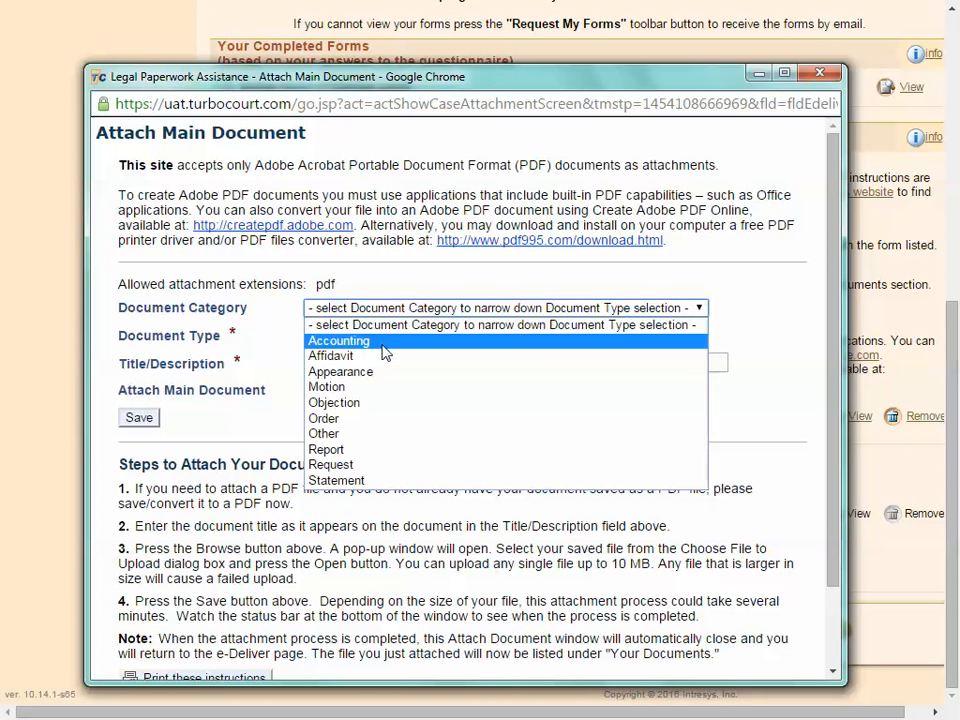
click(340, 434)
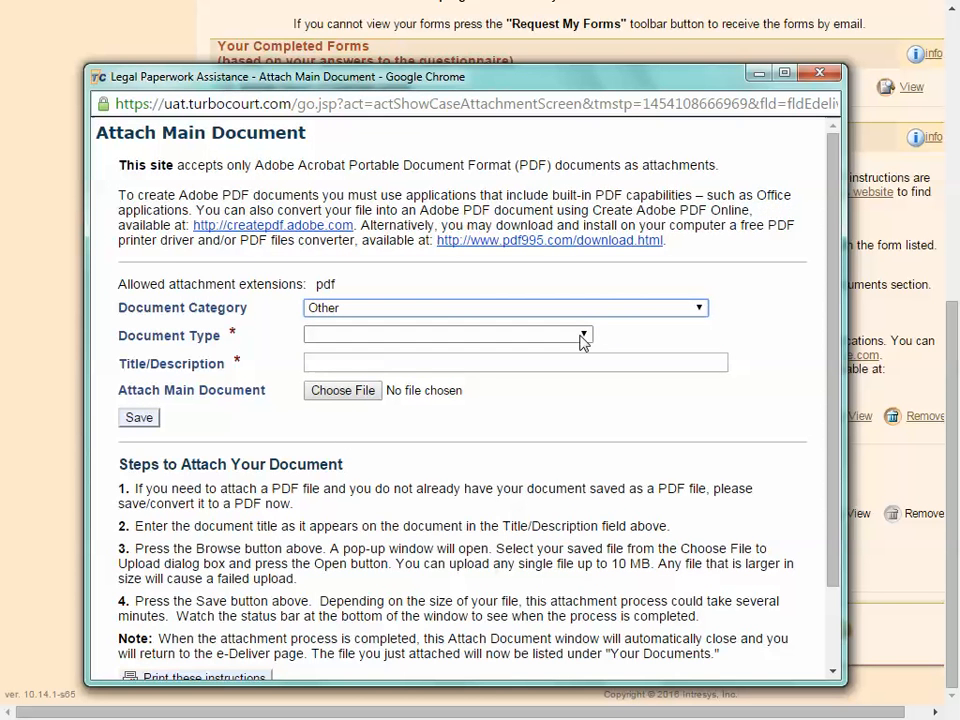
click(582, 336)
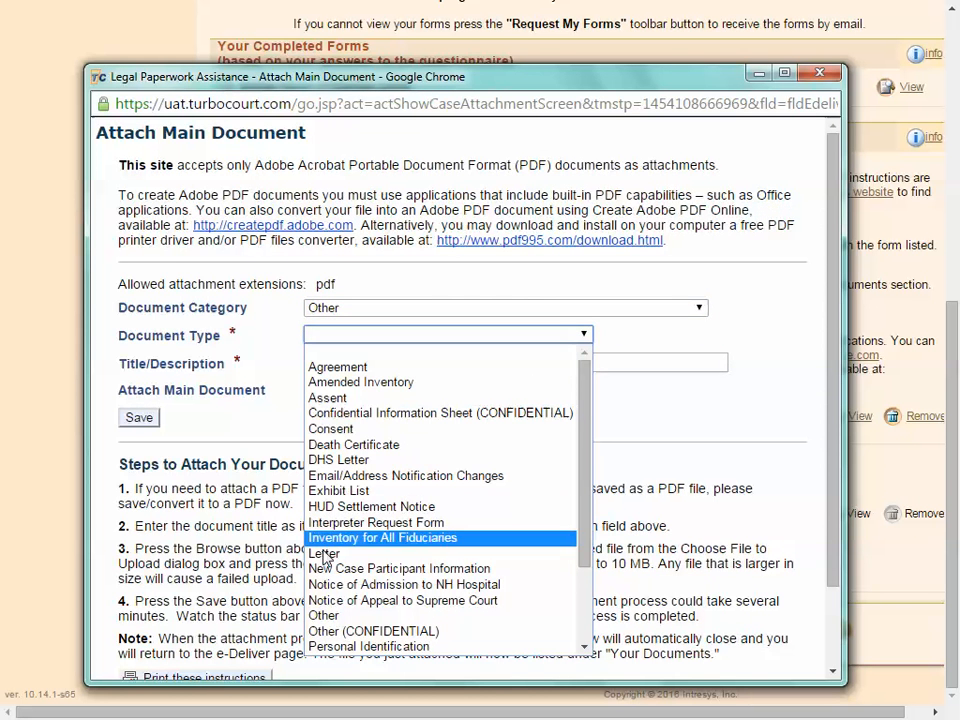
click(331, 614)
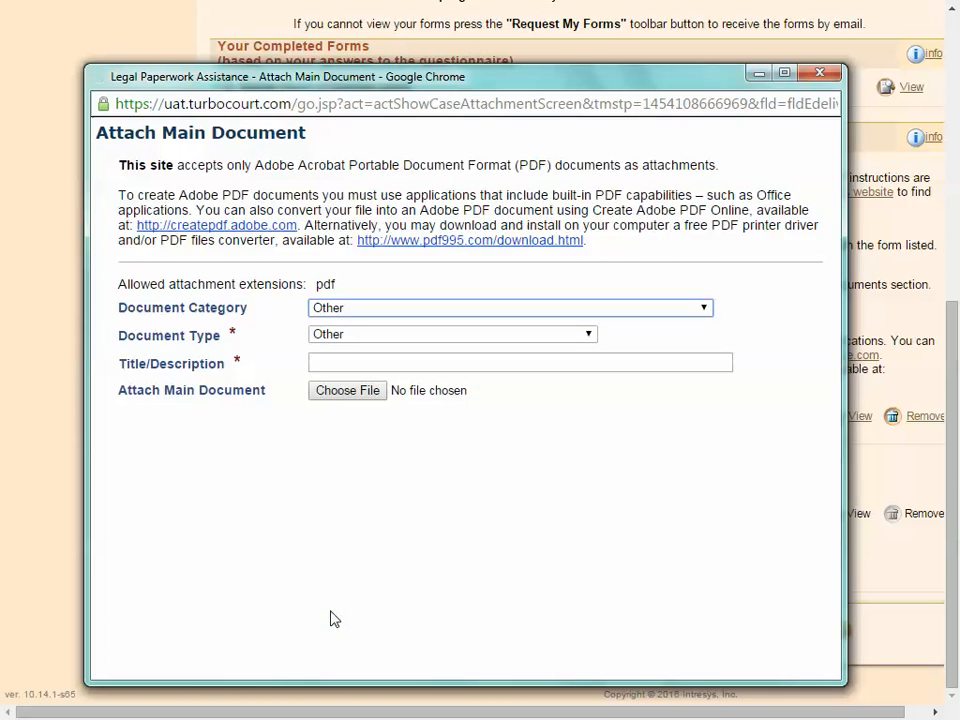
click(337, 361)
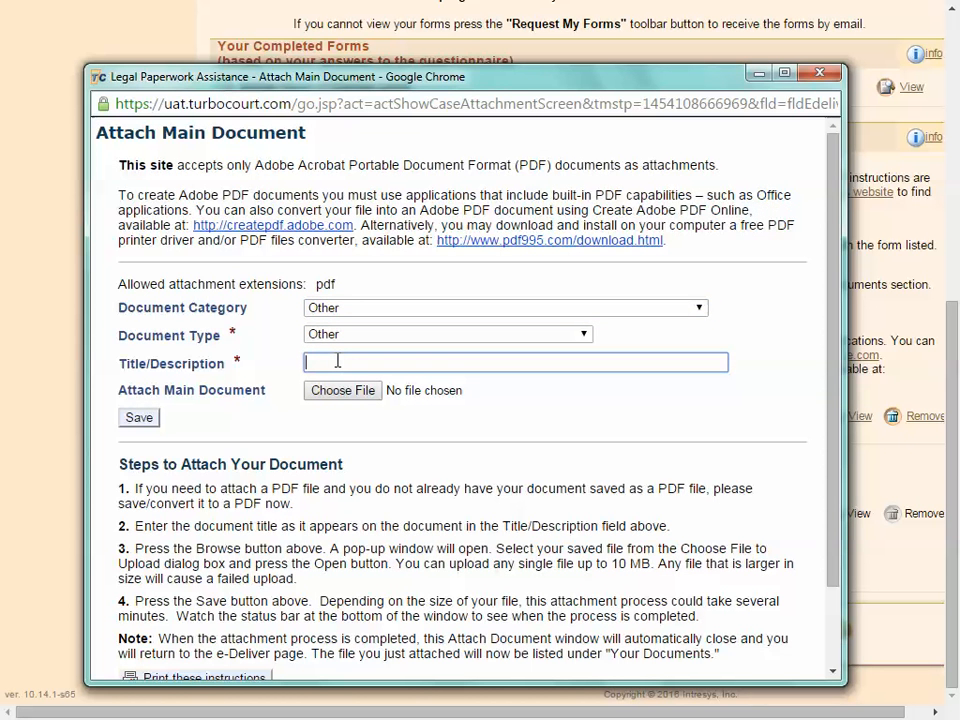
text(additional document)
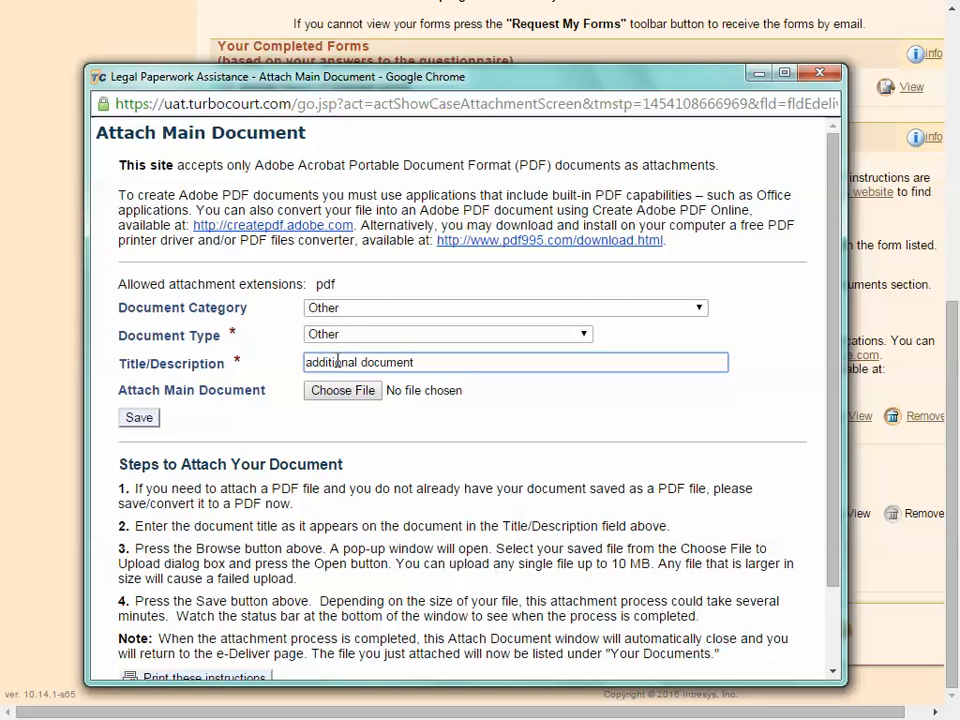
click(341, 392)
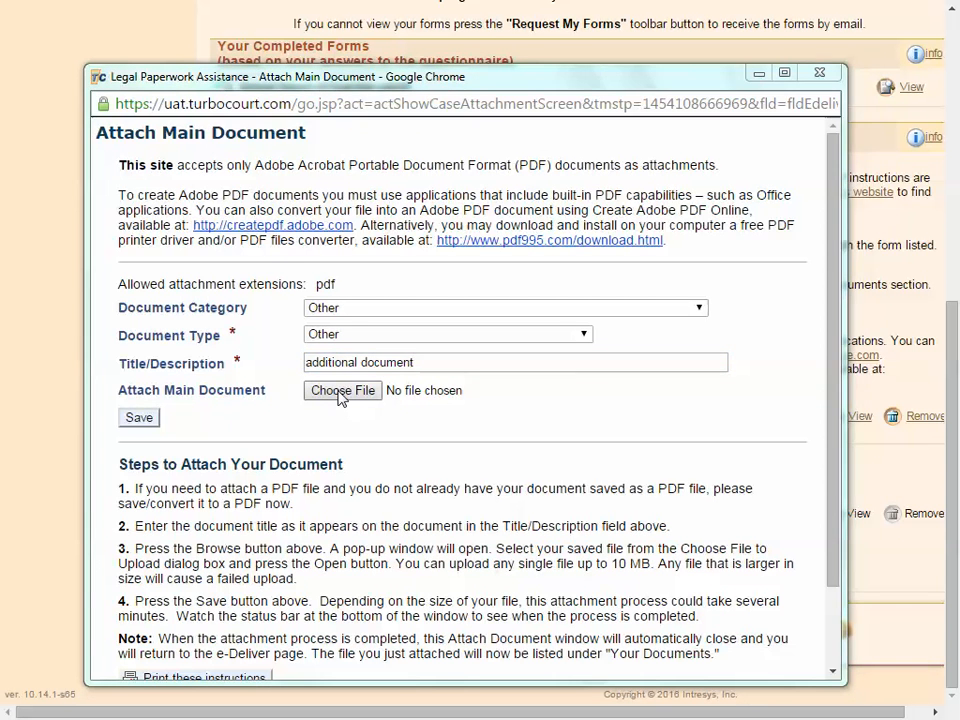
double_click(318, 298)
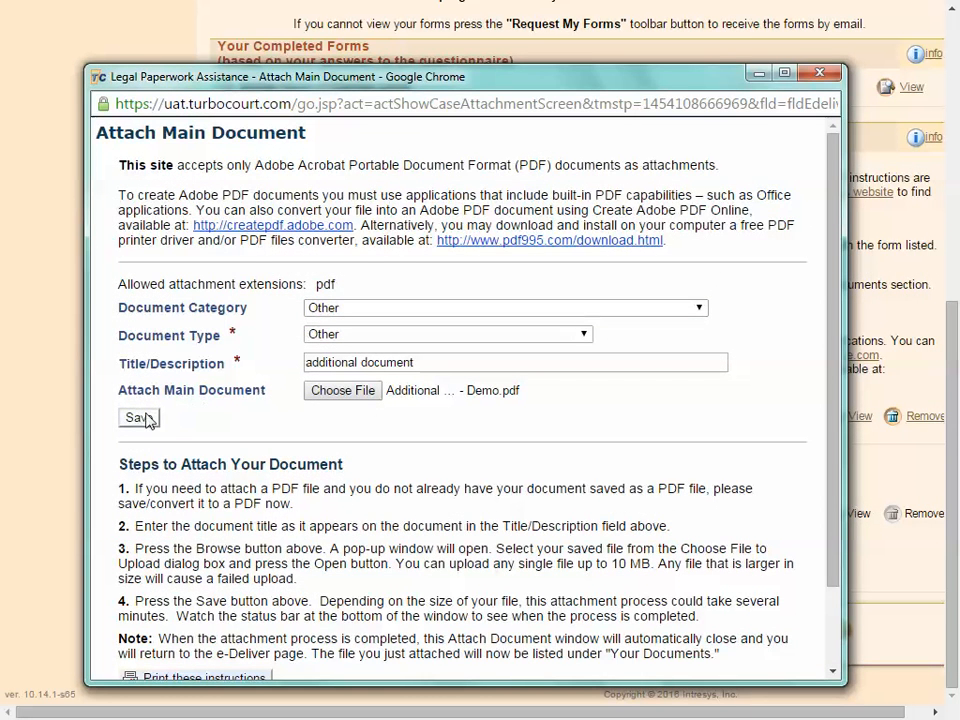
click(140, 418)
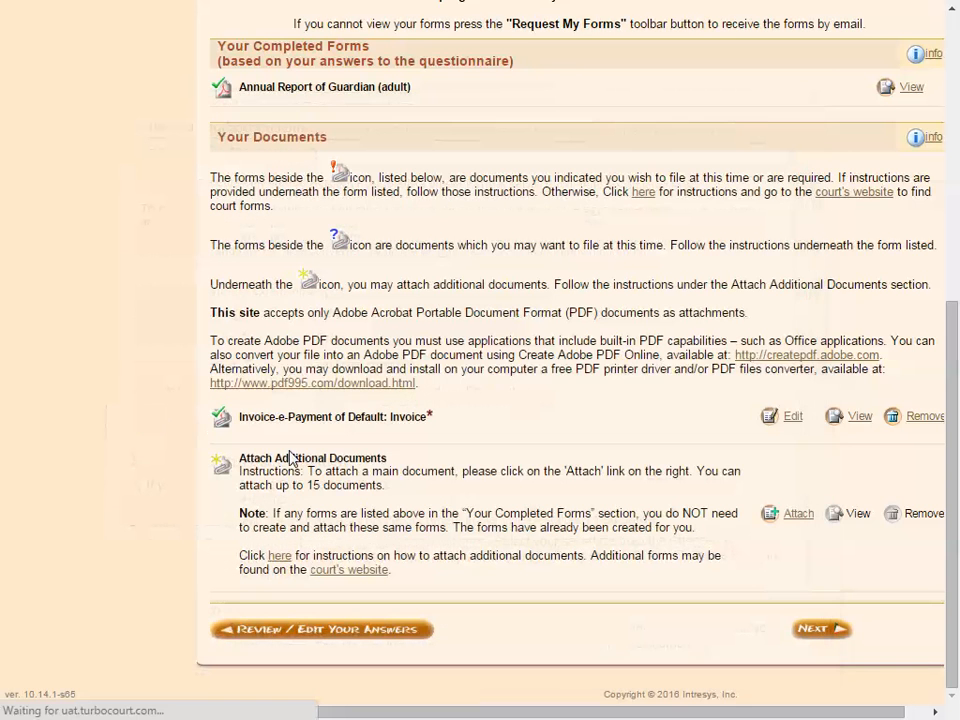
- Confirm 'Other: additional document' appears under Your Documents and continue to Notification Options
scroll(525, 449, down, 5)
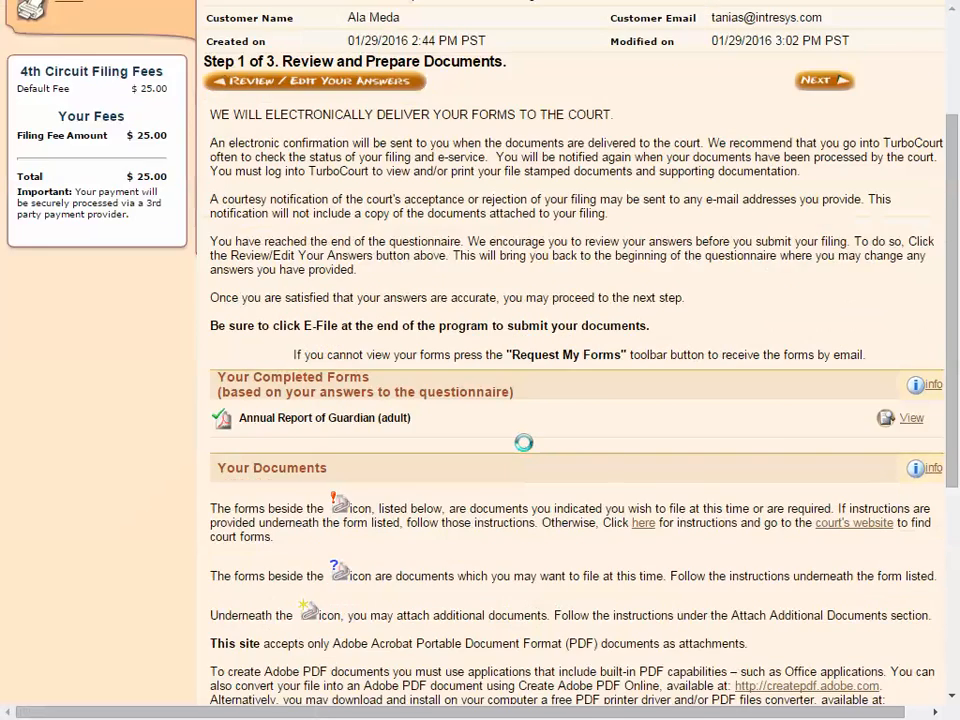
scroll(525, 449, down, 1)
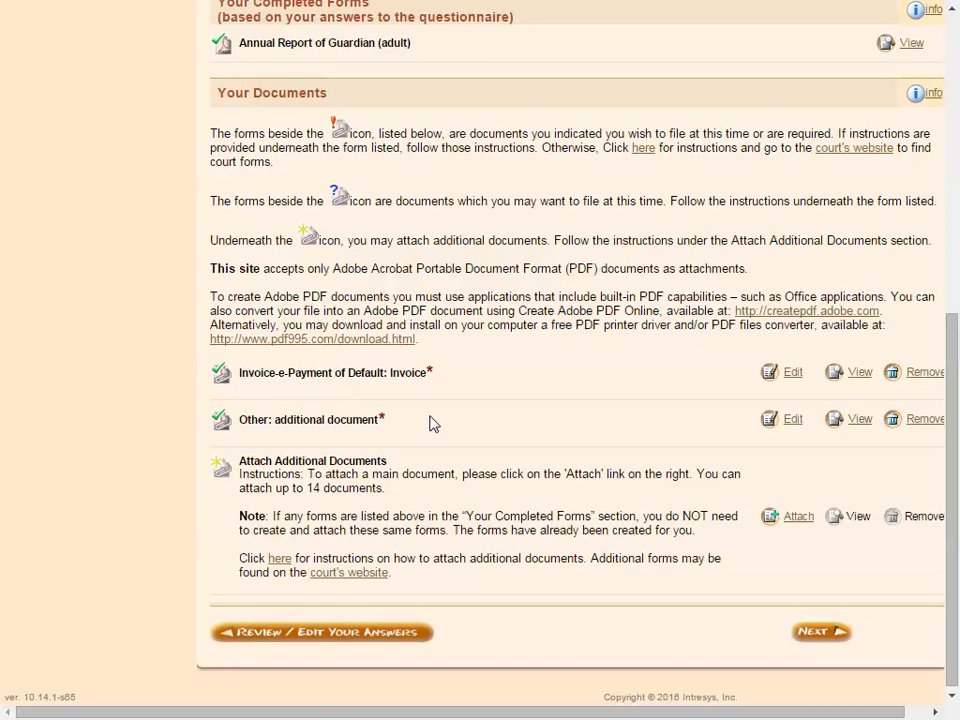
click(829, 633)
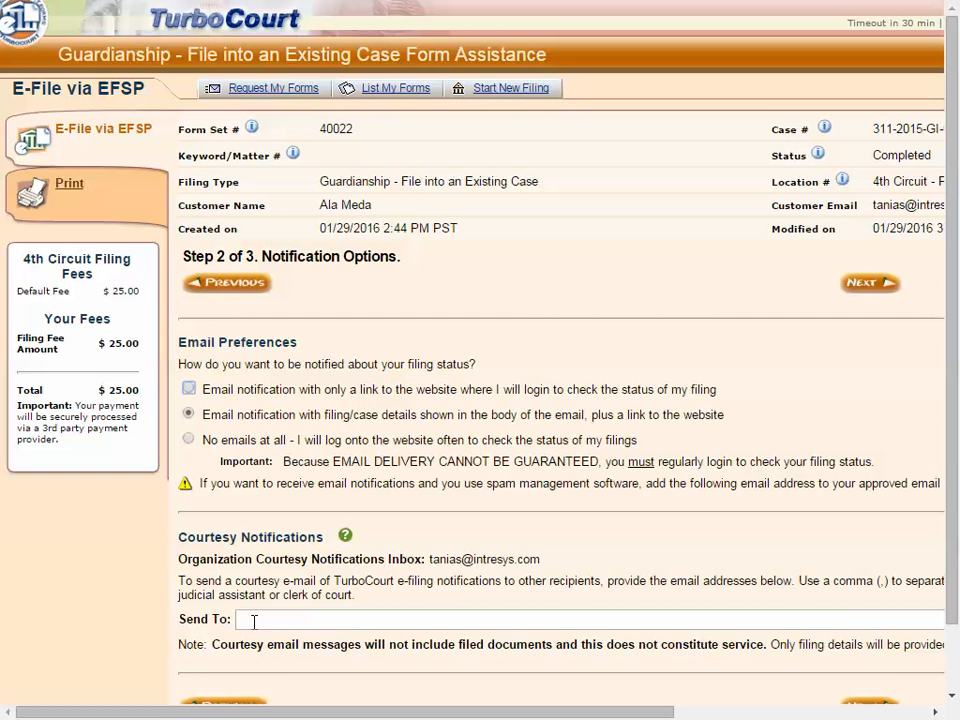
- Keep email notification with filing and case details and proceed to Submit Your Forms
scroll(260, 622, down, 2)
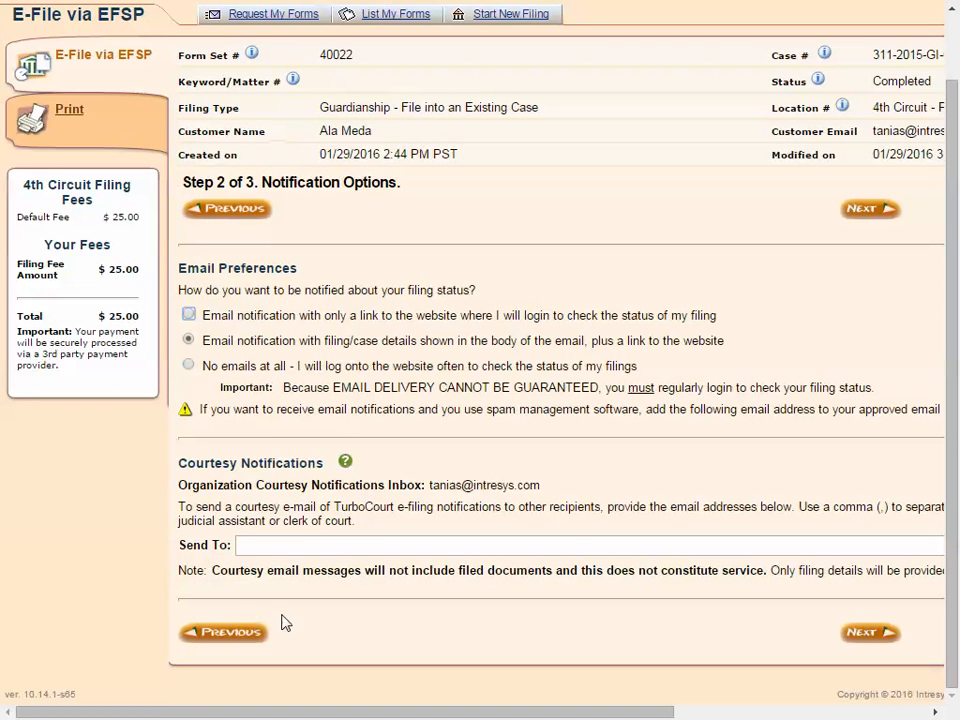
click(858, 630)
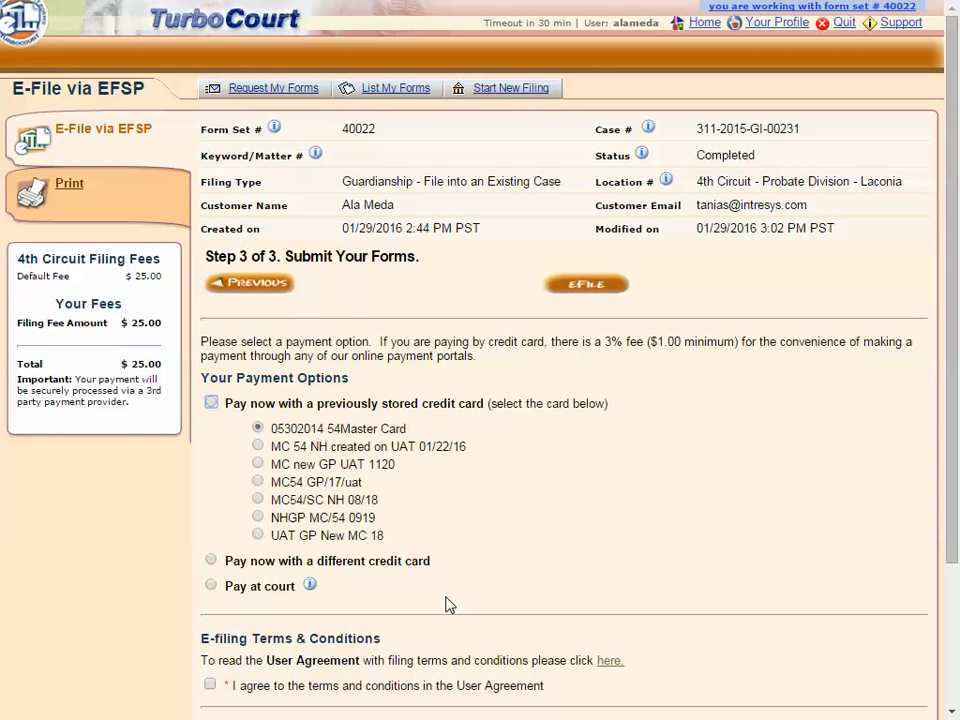
- Pay the $25 fee now with the first stored credit card, after reviewing the Pay at court info
click(211, 404)
click(258, 428)
click(310, 586)
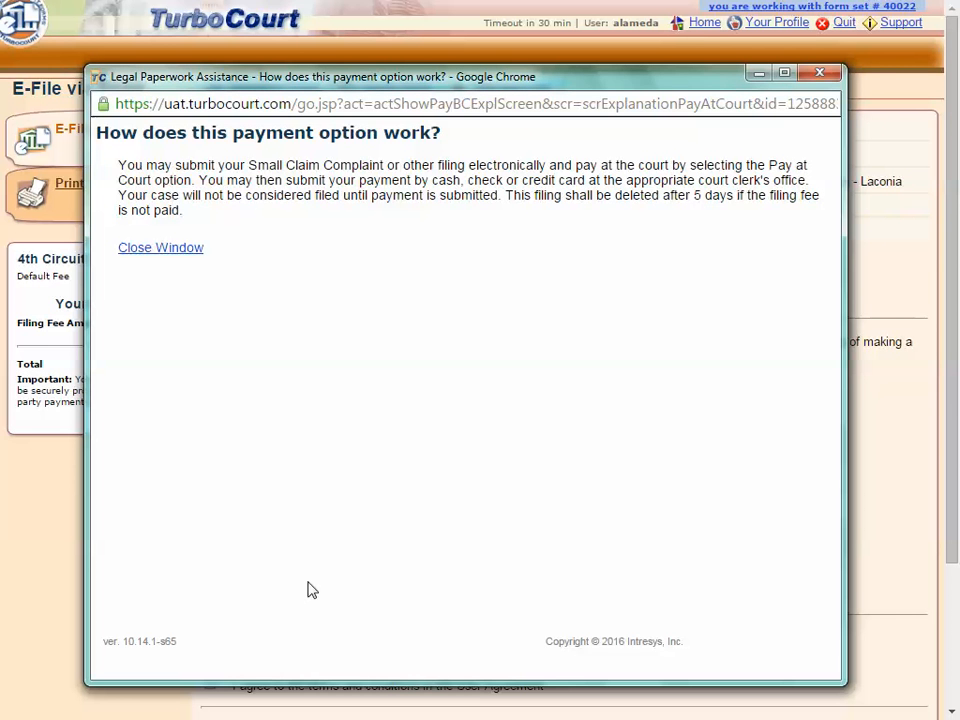
click(181, 259)
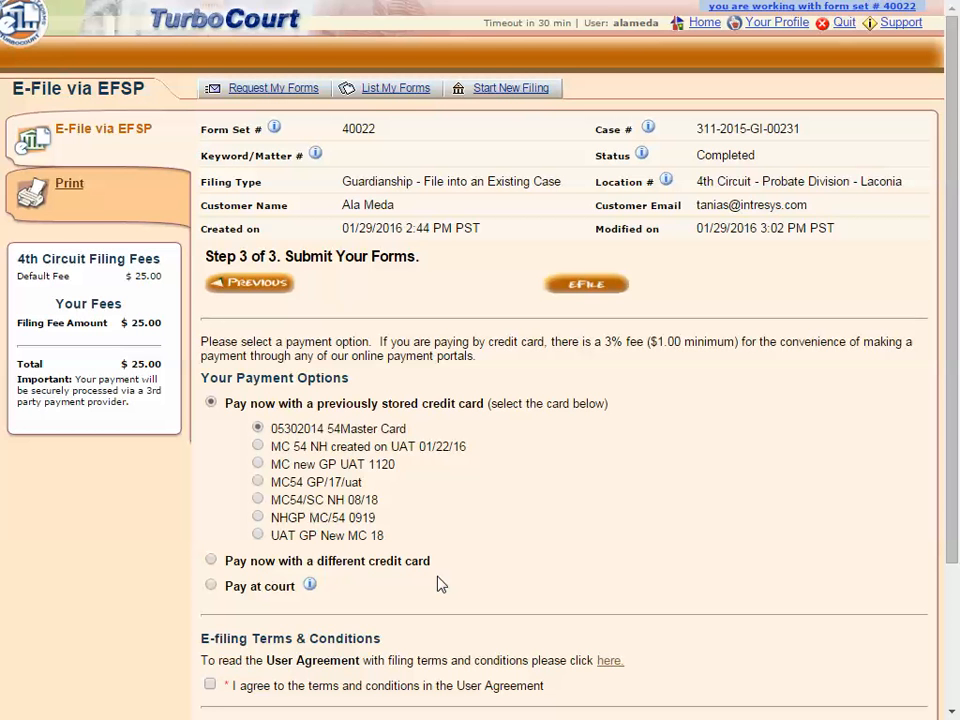
- Agree to the terms, enter the filer's first and last name, and eFile the forms
scroll(440, 584, down, 3)
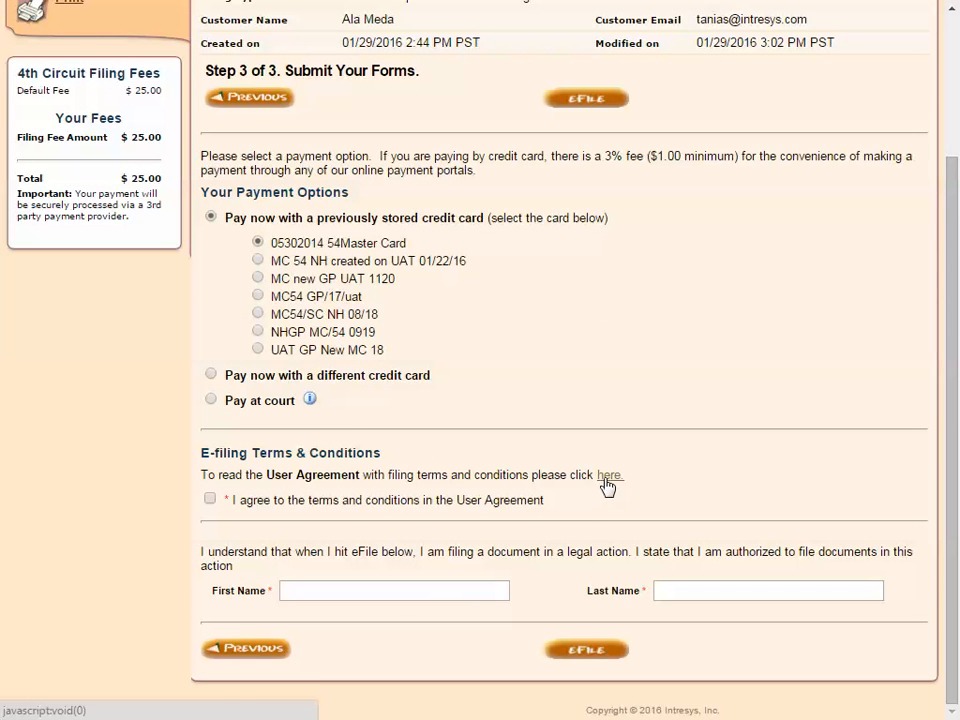
click(210, 499)
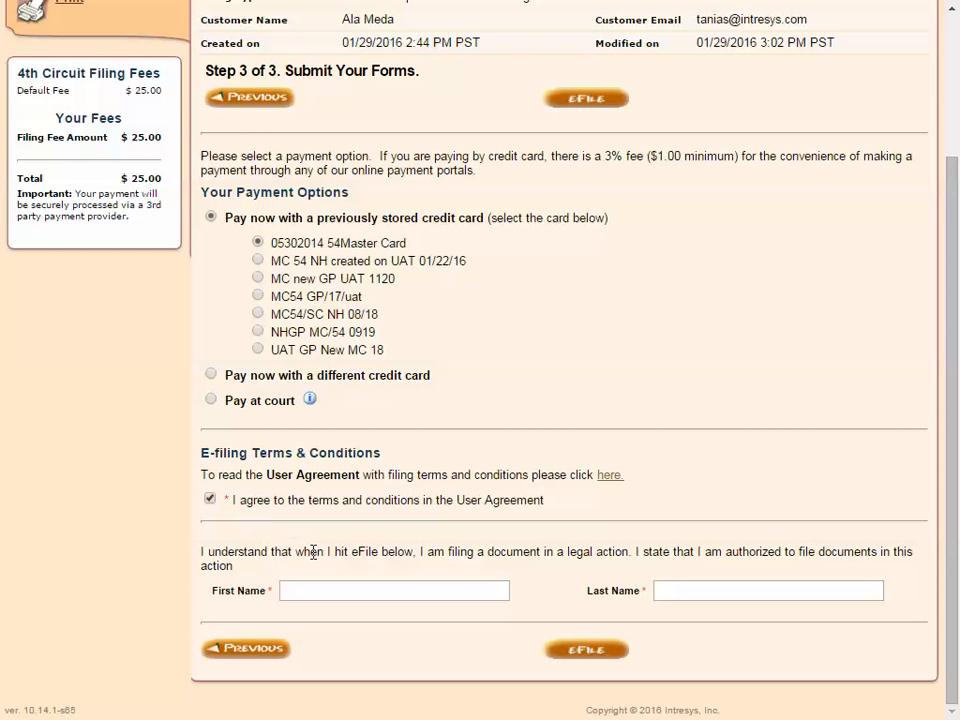
click(327, 586)
click(707, 590)
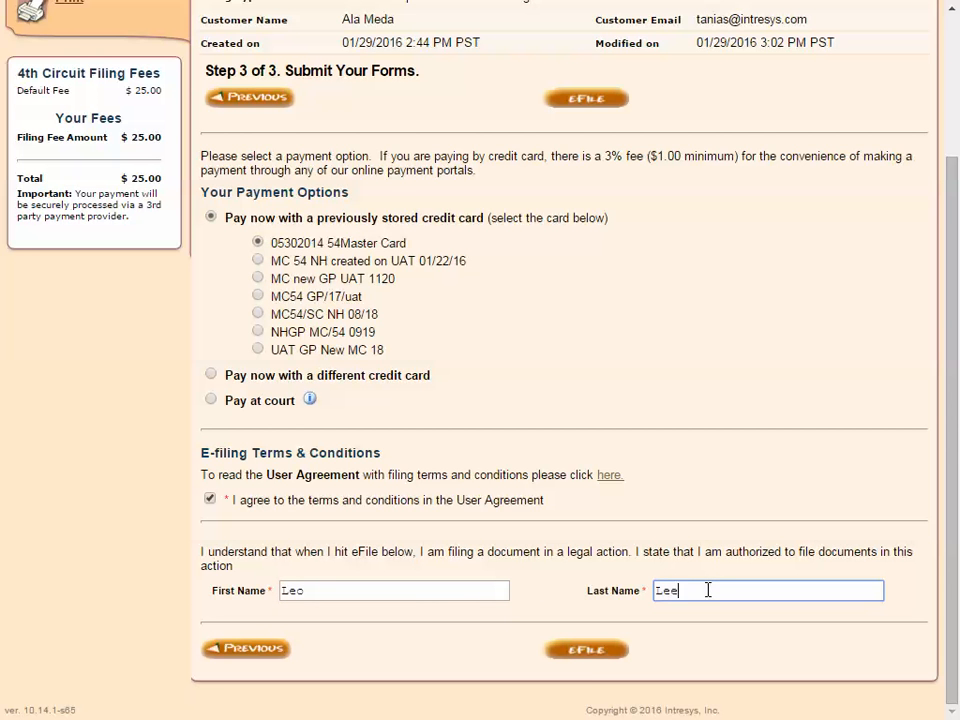
click(599, 651)
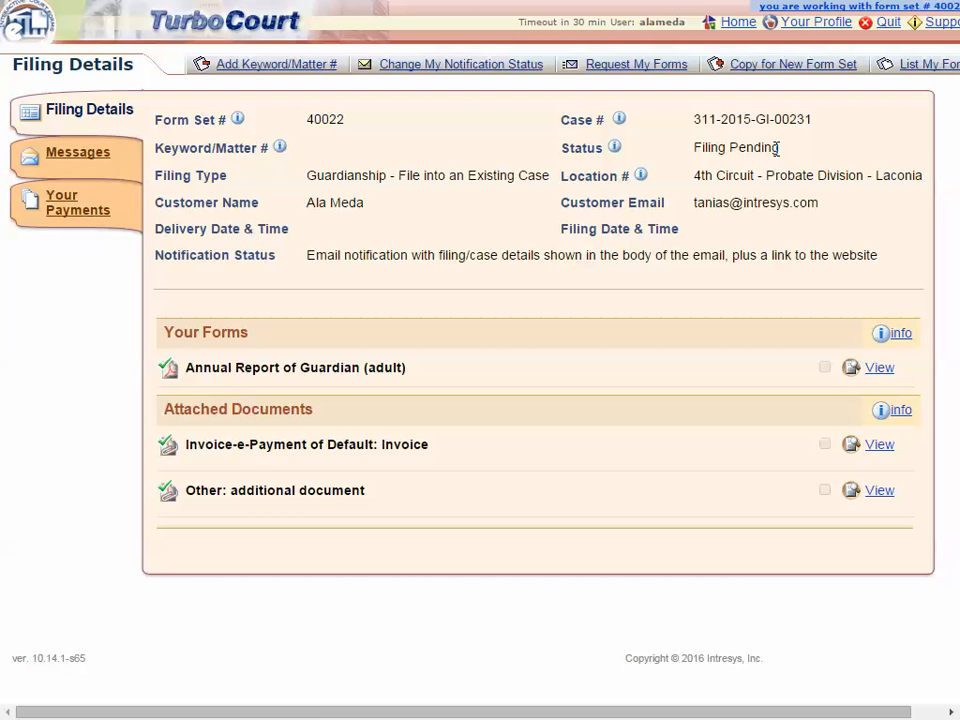
- Open the 'Thank you for submitting your documents' message under Messages and mark it as read
click(76, 152)
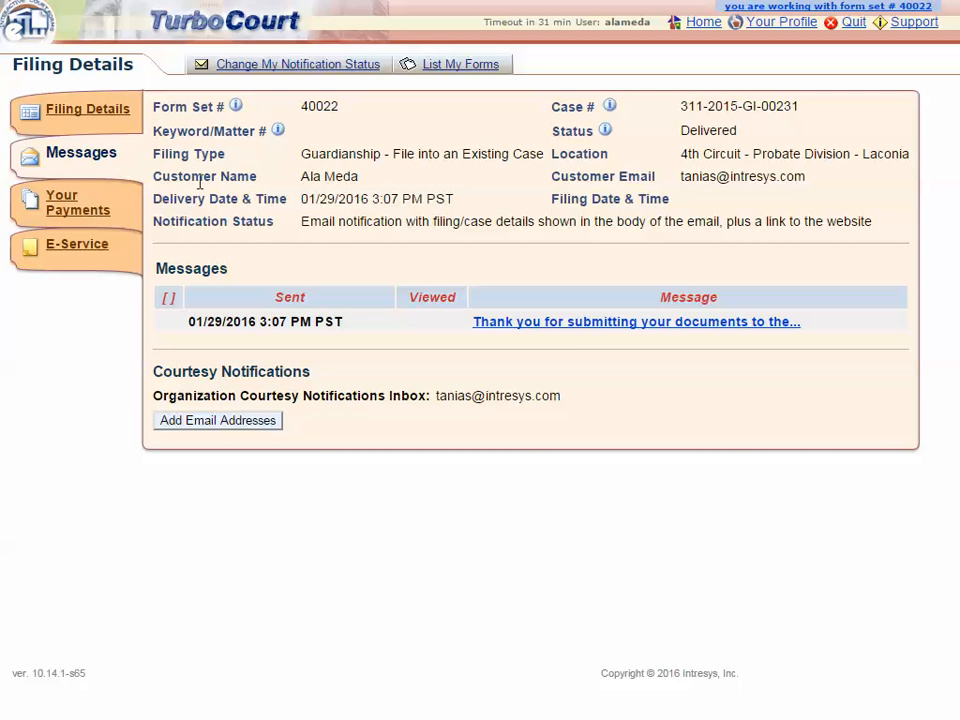
click(577, 324)
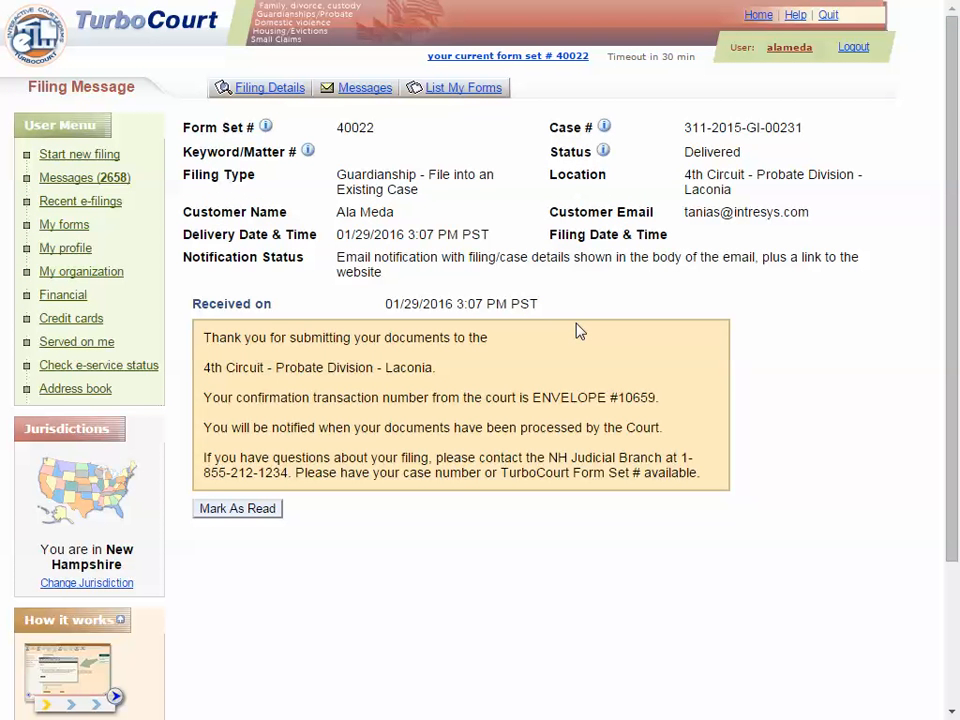
click(243, 511)
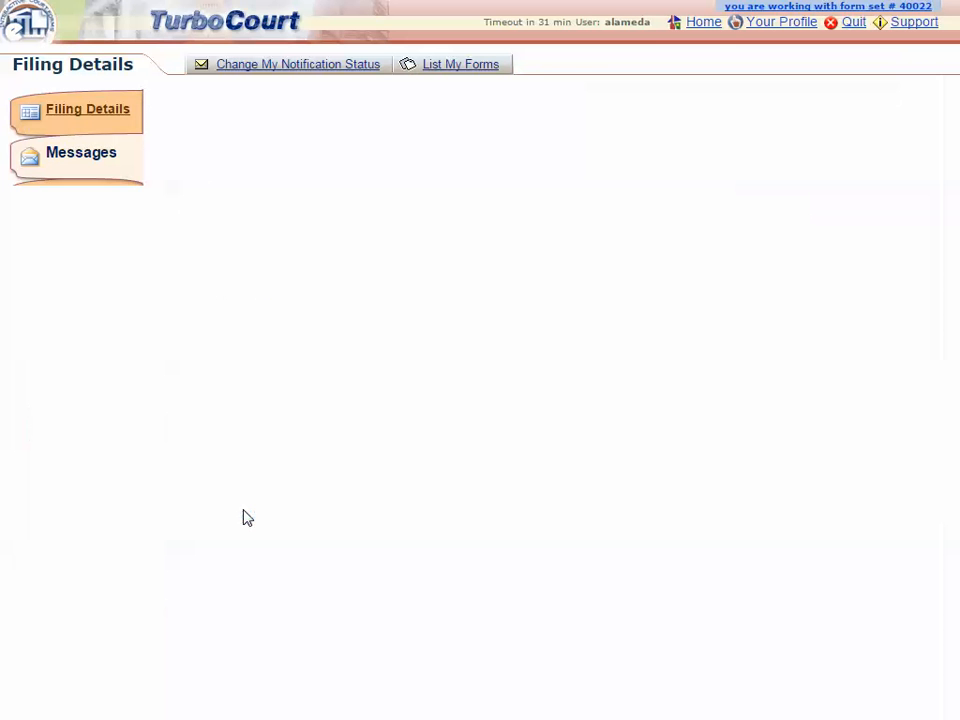